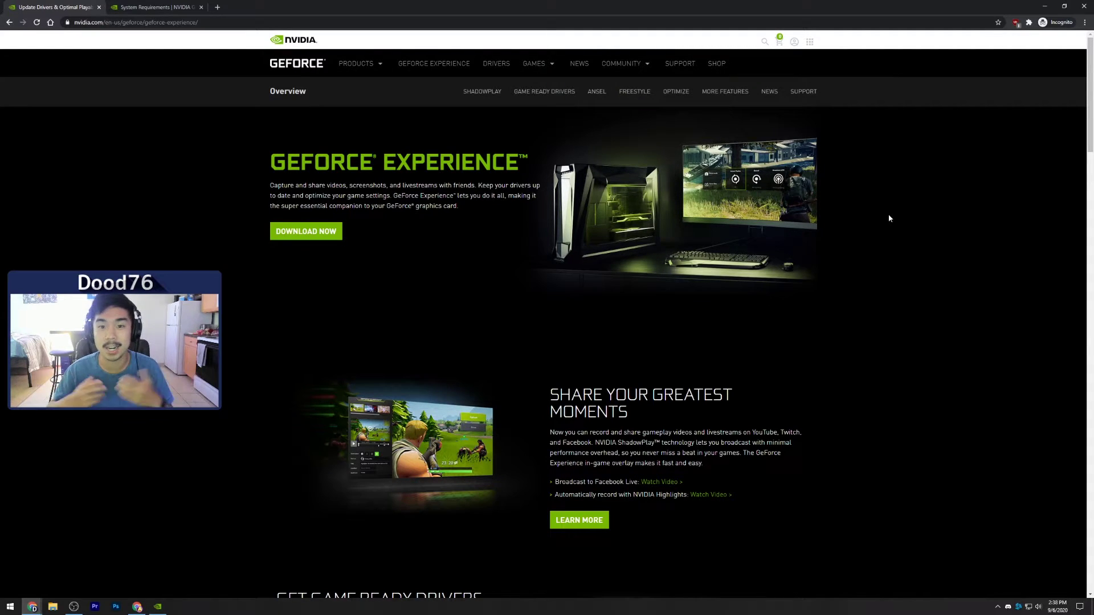
- Switch to the System Requirements tab and highlight the supported GPU series and CPU lines
{"action": "left_click", "coordinate": [149, 6]}
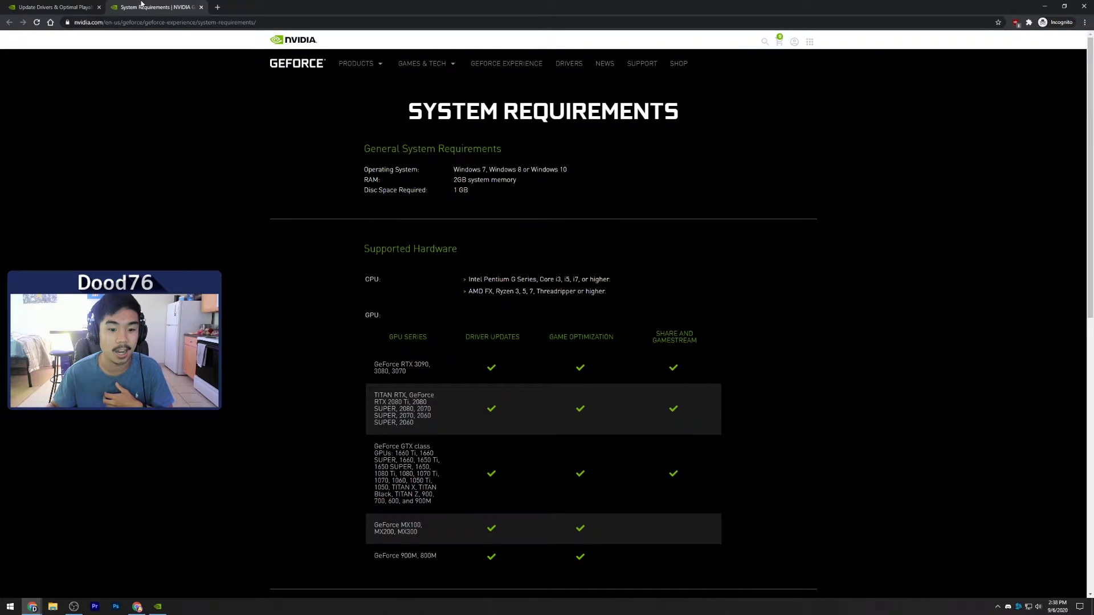
{"action": "left_click_drag", "start_coordinate": [373, 365], "coordinate": [436, 505]}
{"action": "left_click", "coordinate": [479, 318]}
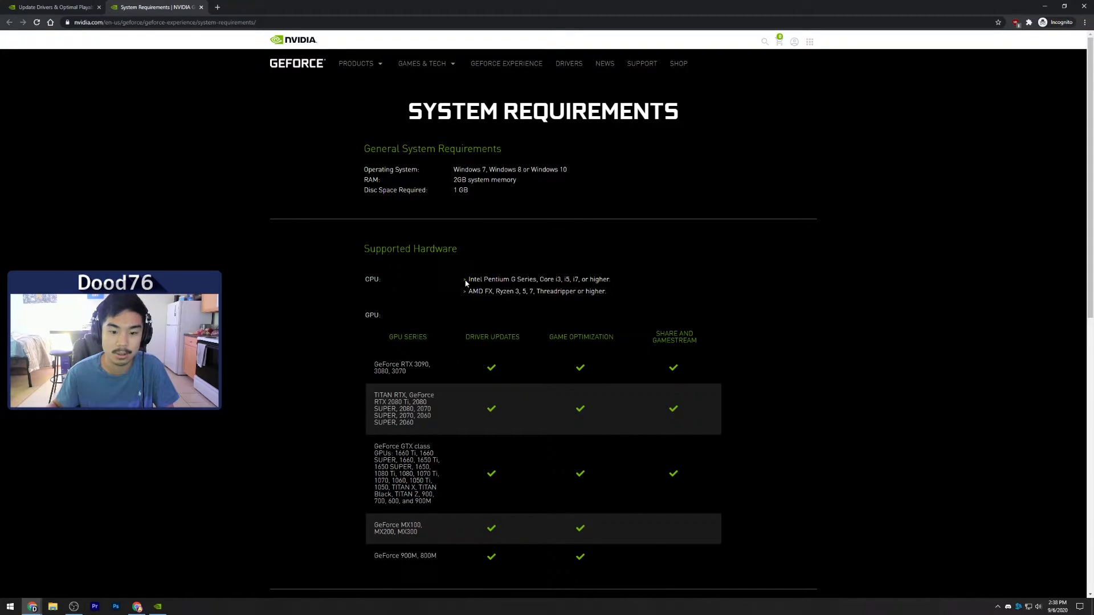
{"action": "left_click_drag", "start_coordinate": [481, 279], "coordinate": [617, 294]}
{"action": "left_click", "coordinate": [617, 295]}
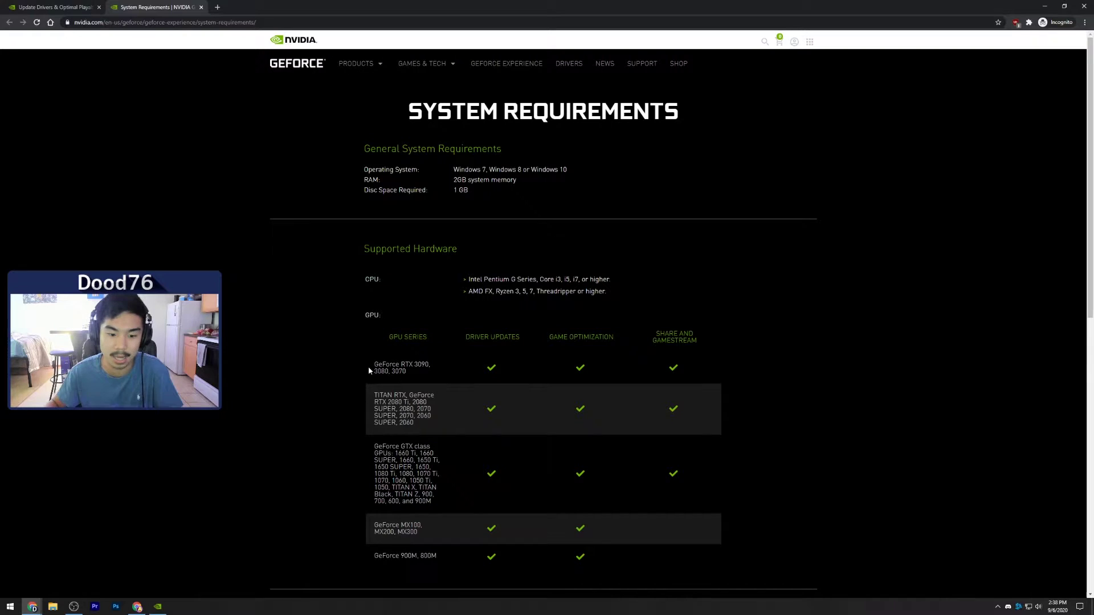
- Highlight the GPU series entries from GeForce RTX 3090 down to the TITAN and GTX class
{"action": "left_click_drag", "start_coordinate": [368, 371], "coordinate": [433, 505]}
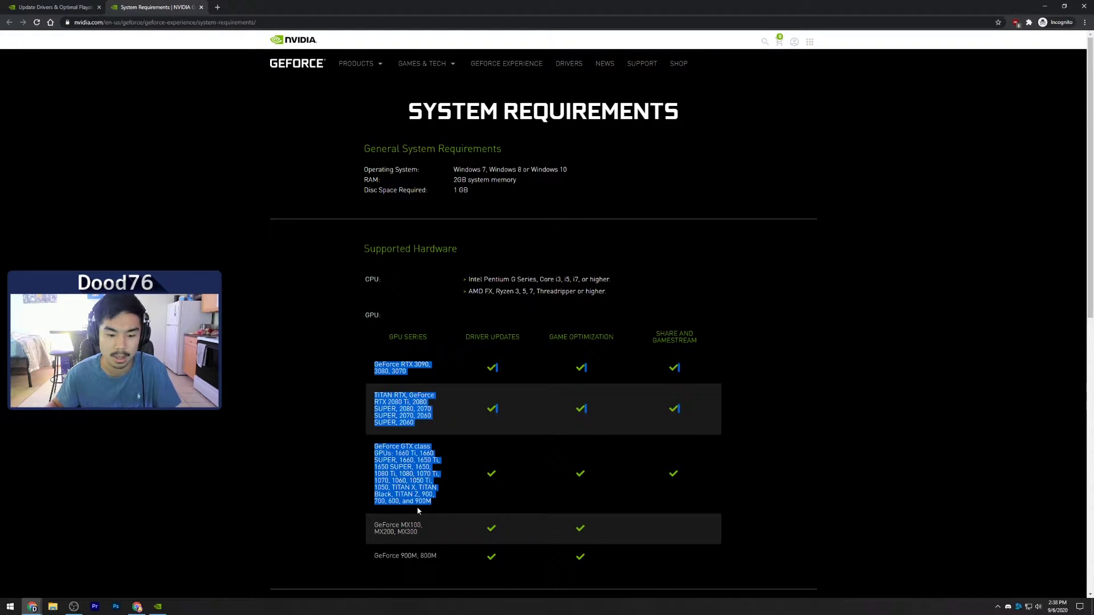
{"action": "left_click", "coordinate": [420, 509]}
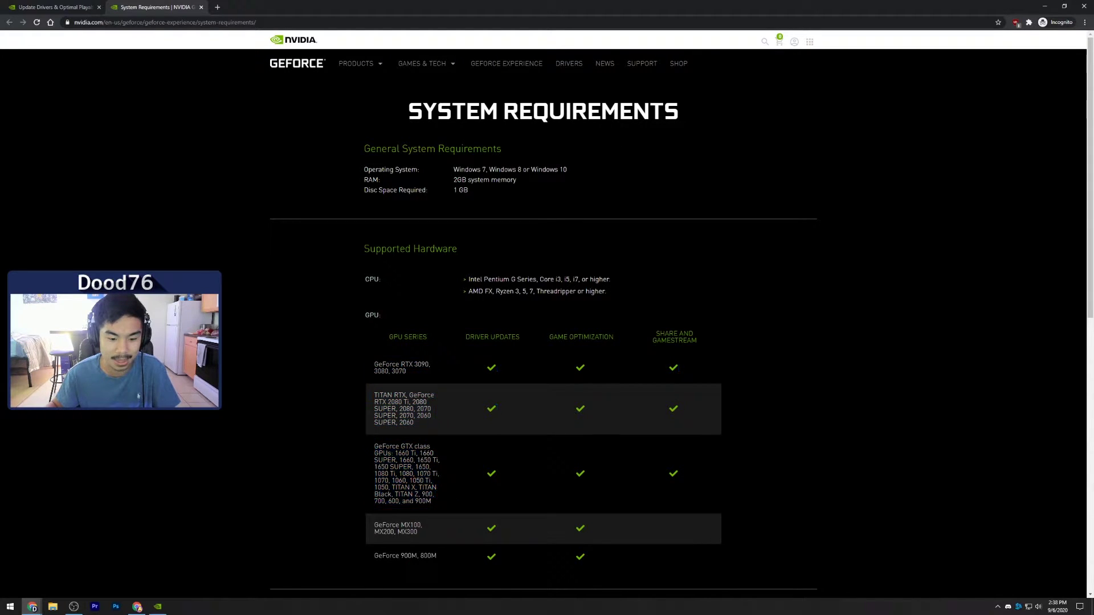
{"action": "left_click_drag", "start_coordinate": [433, 504], "coordinate": [393, 430]}
{"action": "left_click", "coordinate": [393, 430]}
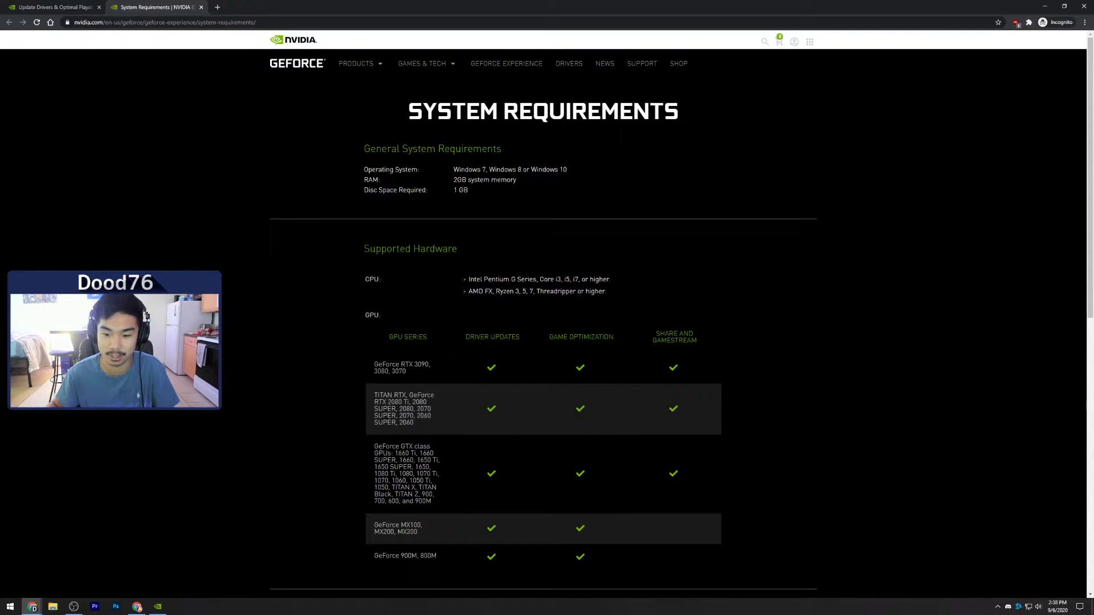
{"action": "left_click_drag", "start_coordinate": [707, 331], "coordinate": [762, 401]}
{"action": "left_click", "coordinate": [732, 424]}
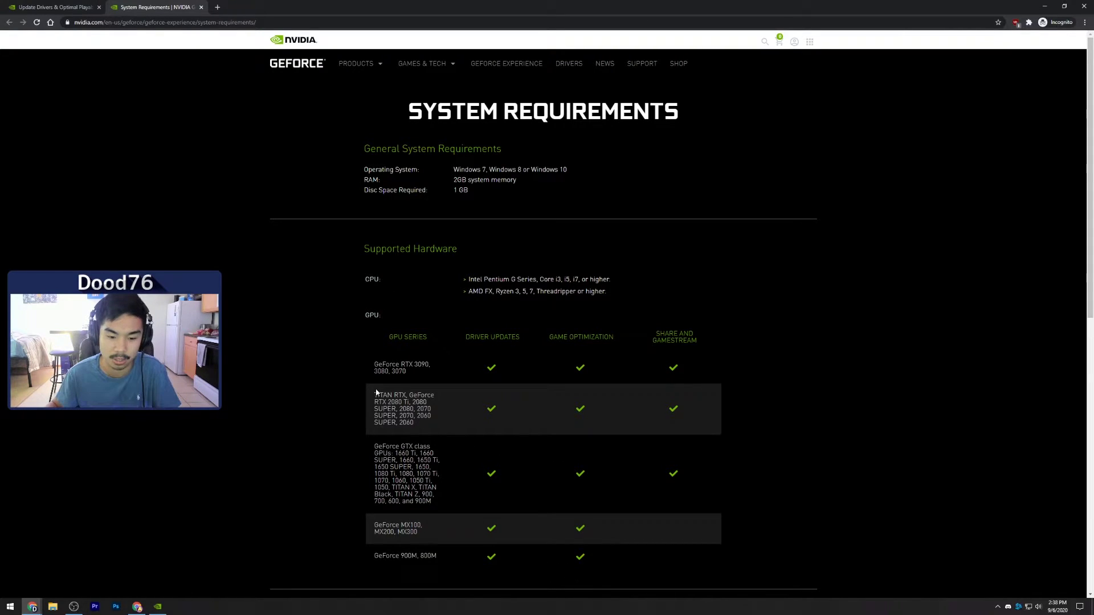
{"action": "left_click_drag", "start_coordinate": [372, 362], "coordinate": [435, 506]}
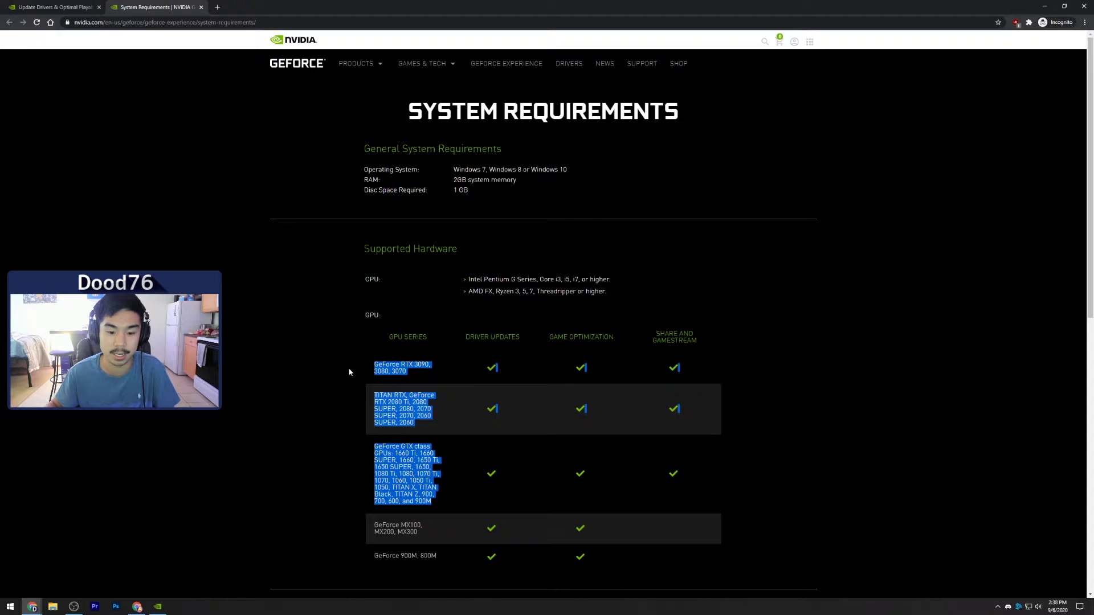
{"action": "left_click", "coordinate": [588, 454]}
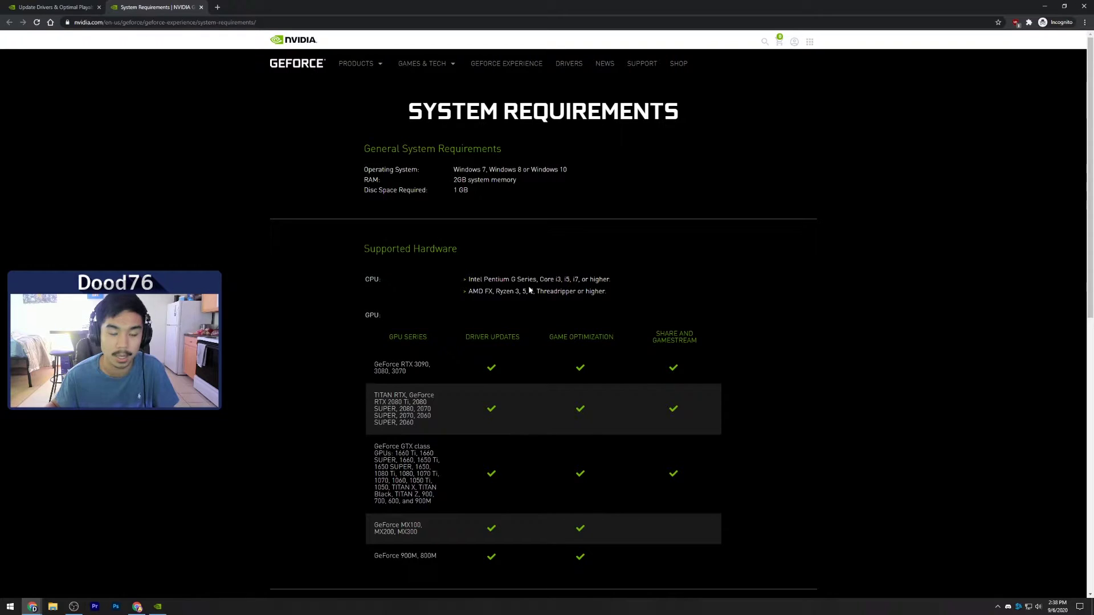
- Return to the overview tab, highlight the GEFORCE EXPERIENCE heading, and switch to the GeForce Experience app
{"action": "left_click", "coordinate": [61, 5]}
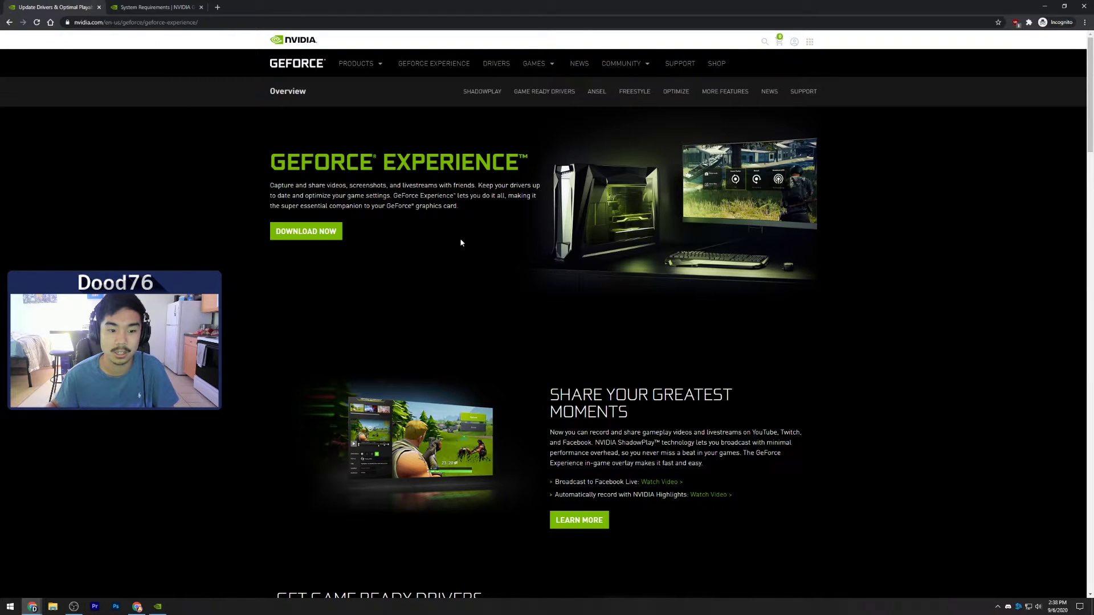
{"action": "left_click_drag", "start_coordinate": [262, 165], "coordinate": [506, 165]}
{"action": "left_click", "coordinate": [513, 165]}
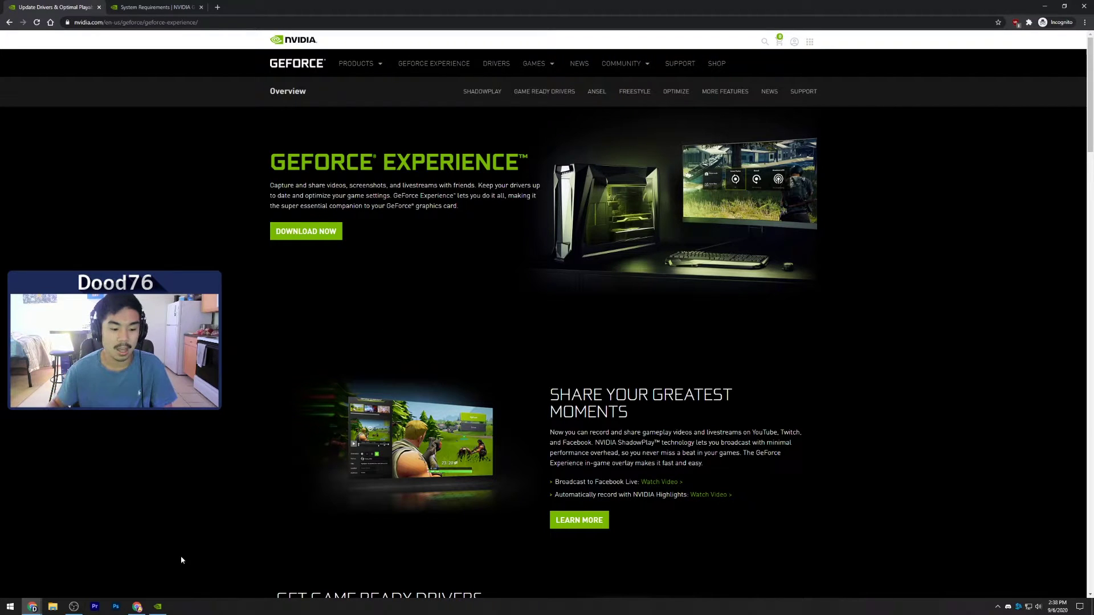
{"action": "left_click", "coordinate": [158, 606]}
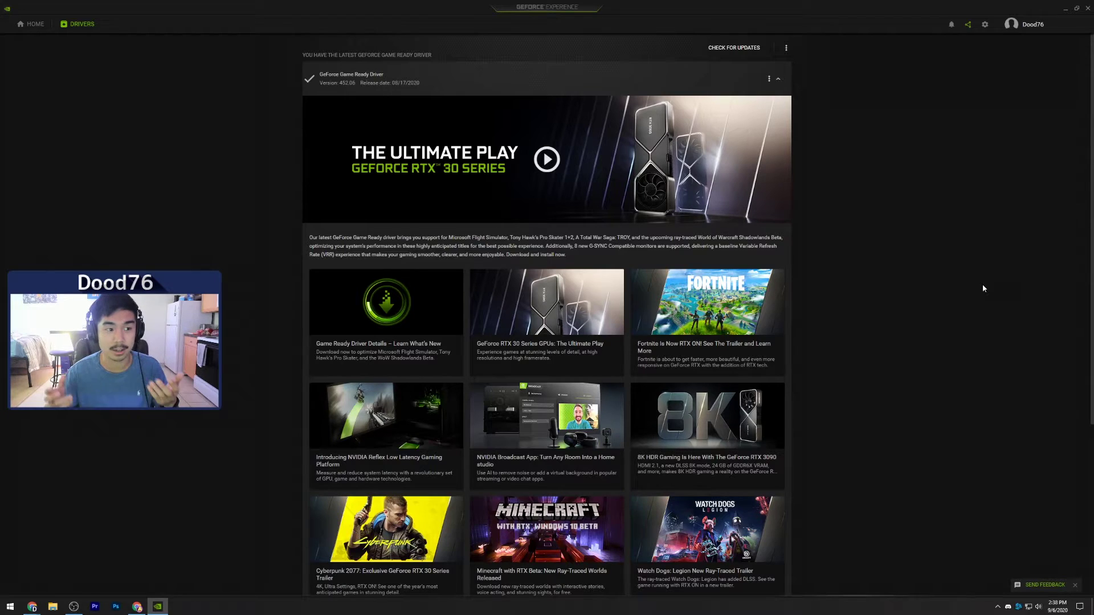
- View Home, return to Drivers, and check for updates, confirming Game Ready Driver 452.06 is current
{"action": "left_click", "coordinate": [31, 25]}
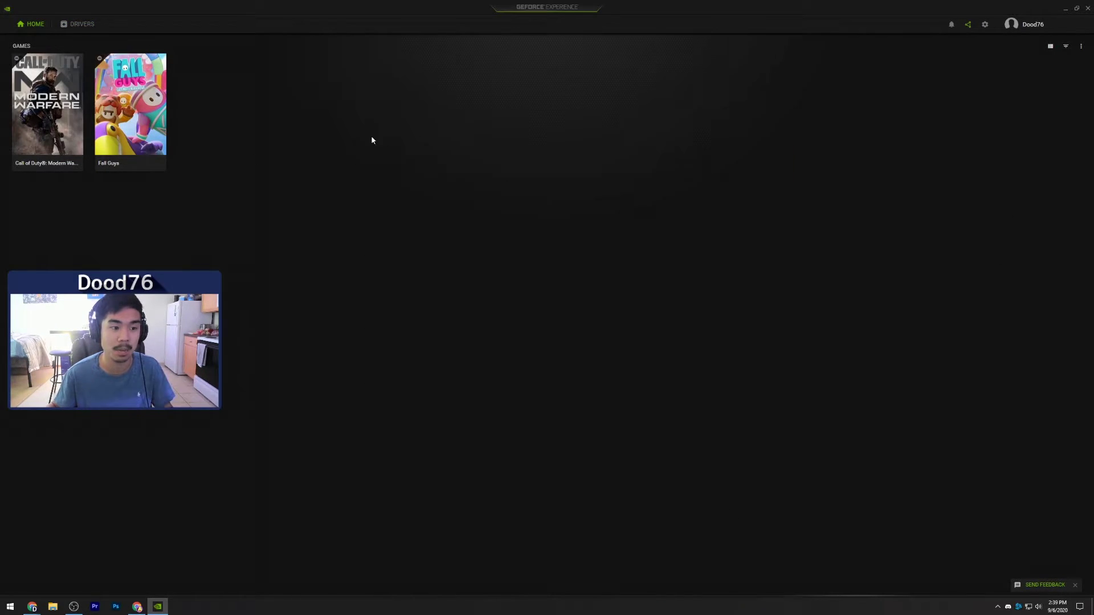
{"action": "left_click", "coordinate": [74, 25]}
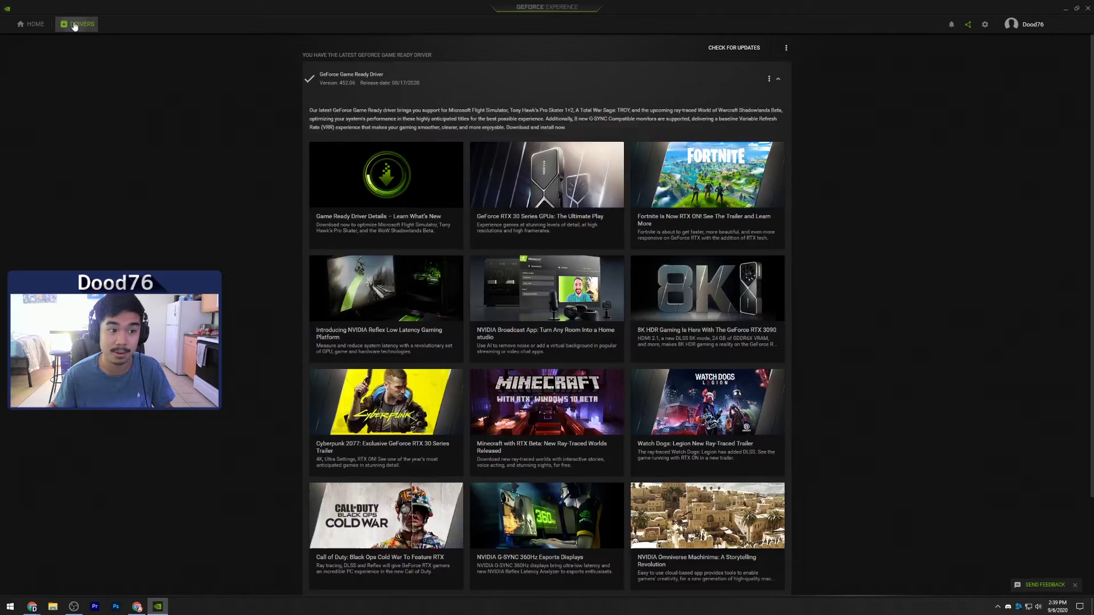
{"action": "left_click", "coordinate": [737, 51]}
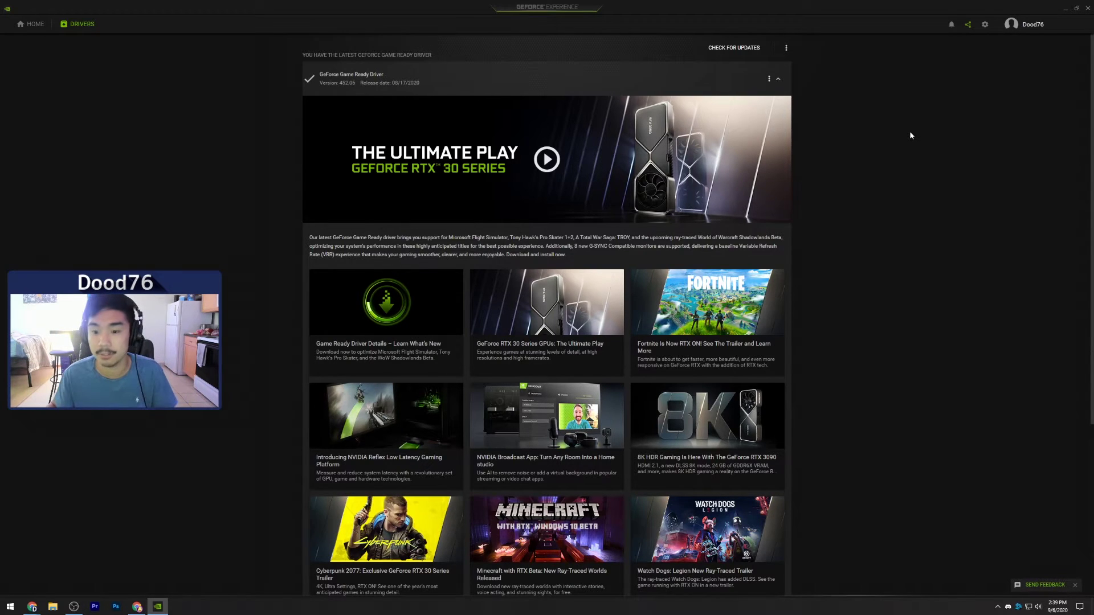
- In the in-game overlay, turn Instant Replay off and view its 20-minute, High, 60 FPS capture settings
{"action": "left_click", "coordinate": [969, 27]}
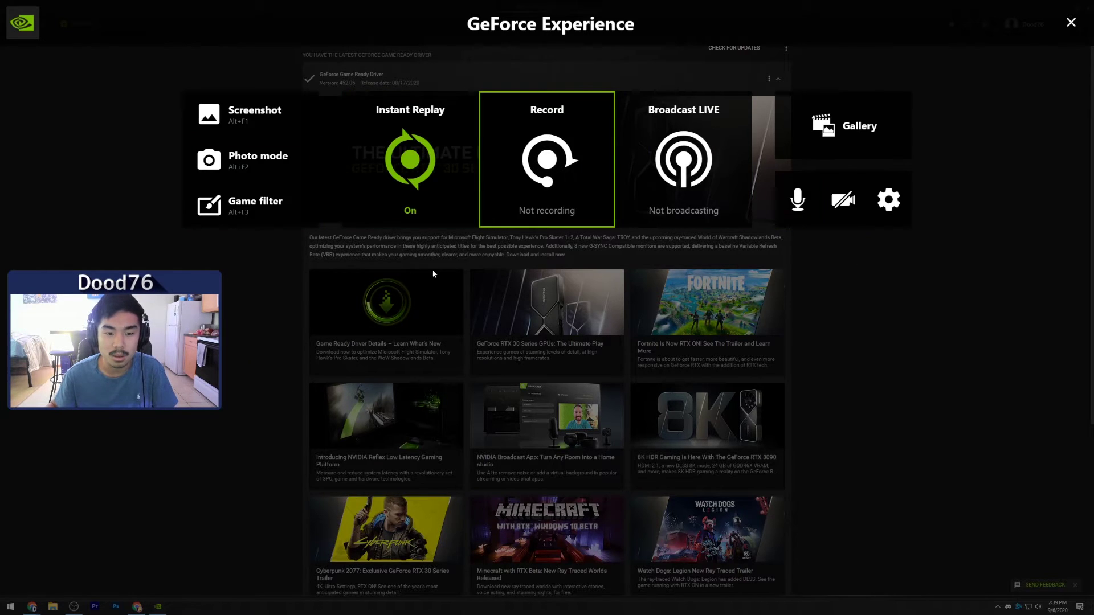
{"action": "left_click", "coordinate": [396, 203]}
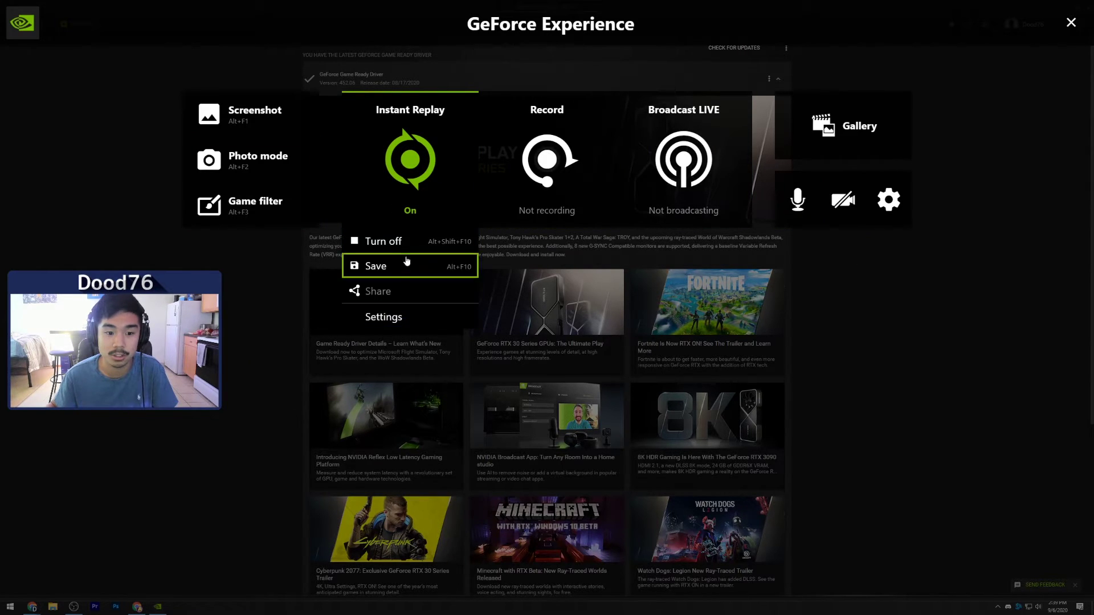
{"action": "left_click", "coordinate": [406, 262]}
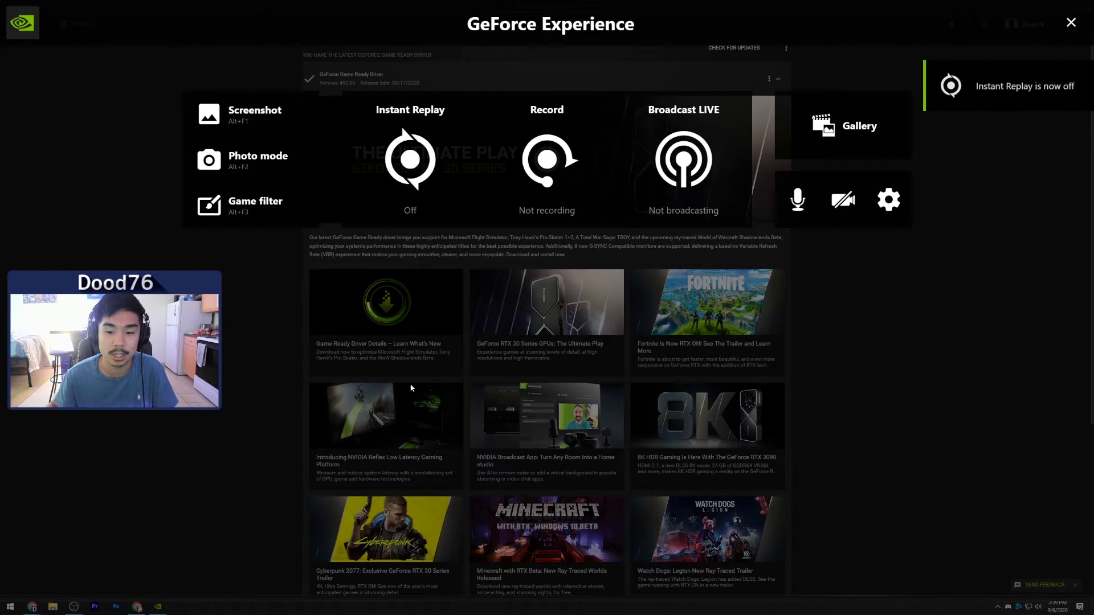
{"action": "left_click", "coordinate": [415, 198]}
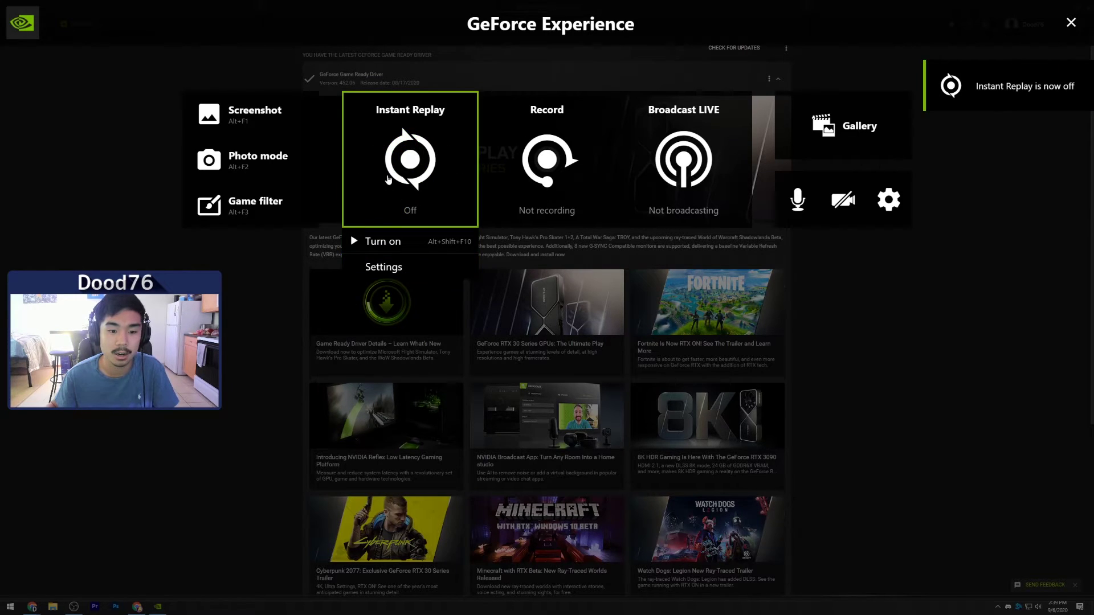
{"action": "left_click", "coordinate": [379, 267]}
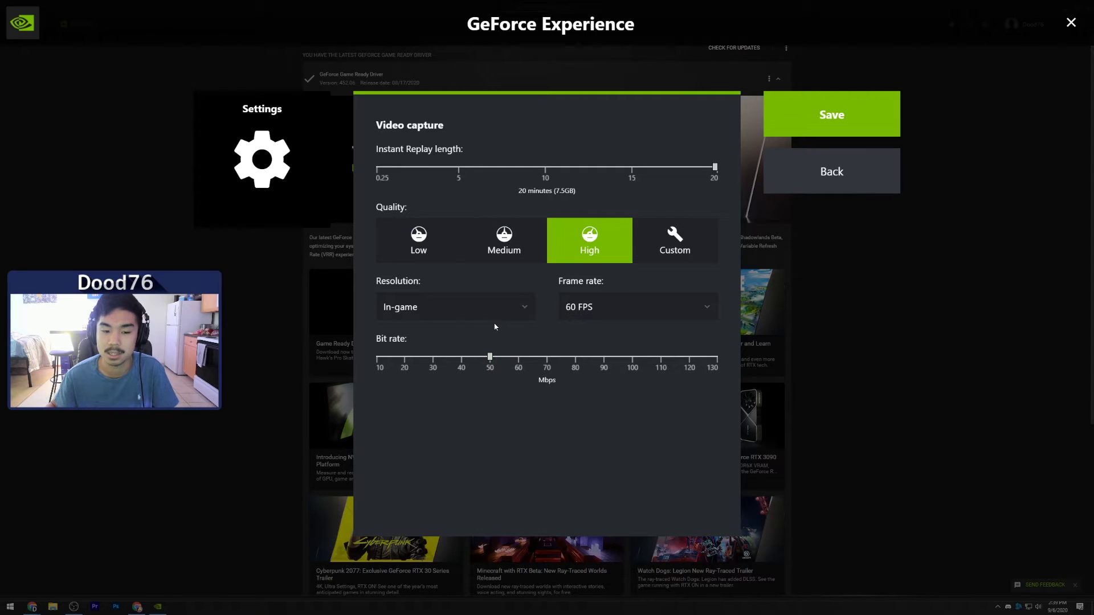
- Save the video capture settings and turn Instant Replay back on
{"action": "left_click", "coordinate": [871, 112]}
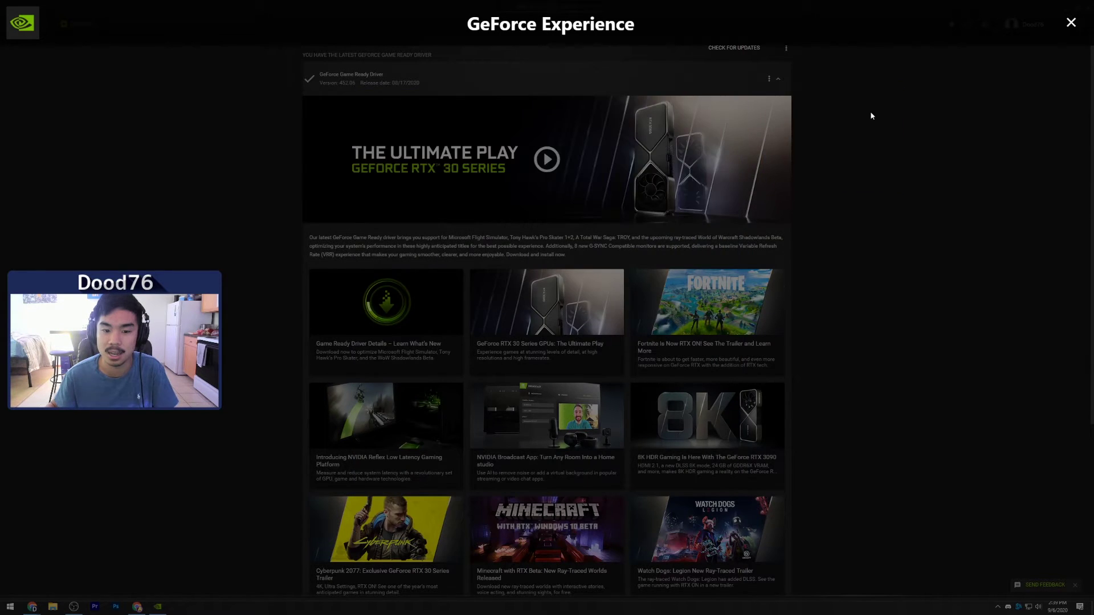
{"action": "left_click", "coordinate": [433, 181]}
{"action": "left_click", "coordinate": [422, 240]}
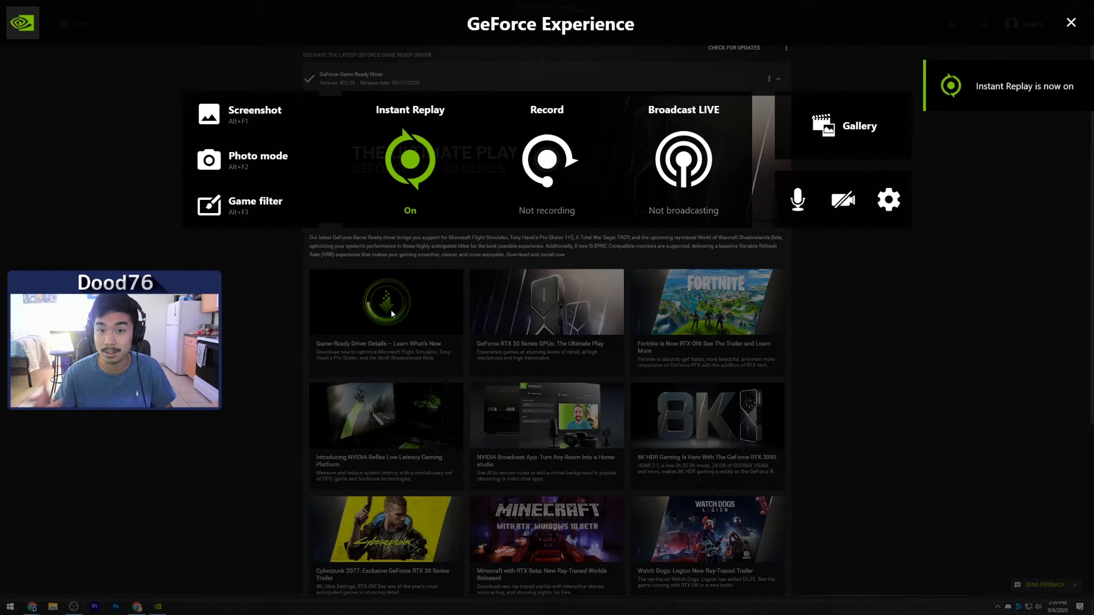
- Review the Keyboard shortcuts, including Alt+F10 for saving the last 20 minutes and Alt+F9 for recording
{"action": "left_click", "coordinate": [898, 211]}
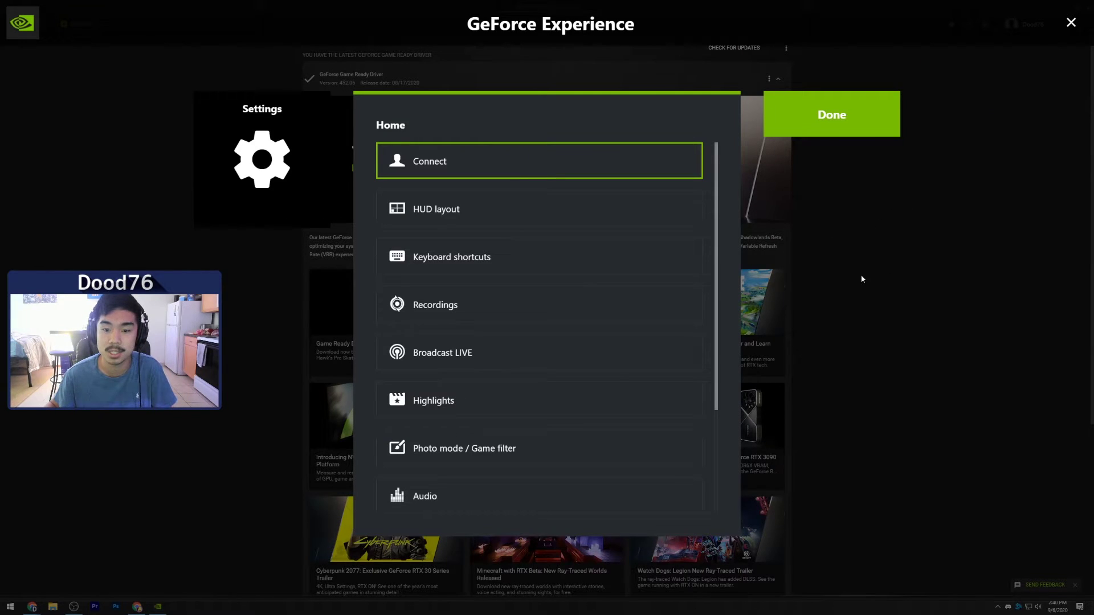
{"action": "left_click", "coordinate": [548, 257]}
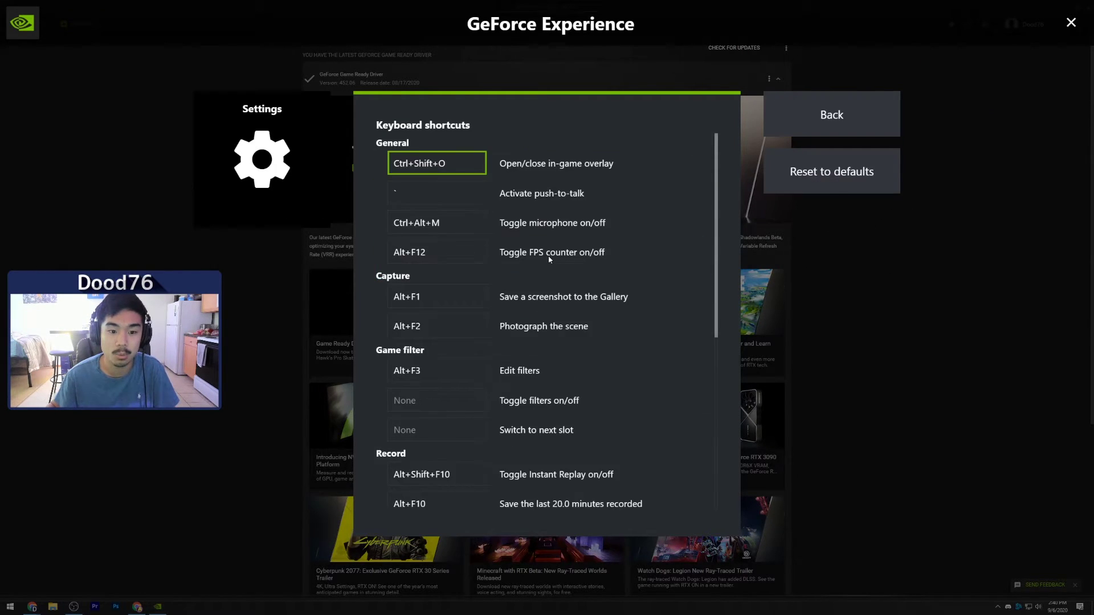
{"action": "scroll", "coordinate": [591, 374], "scroll_direction": "down", "scroll_amount": 5}
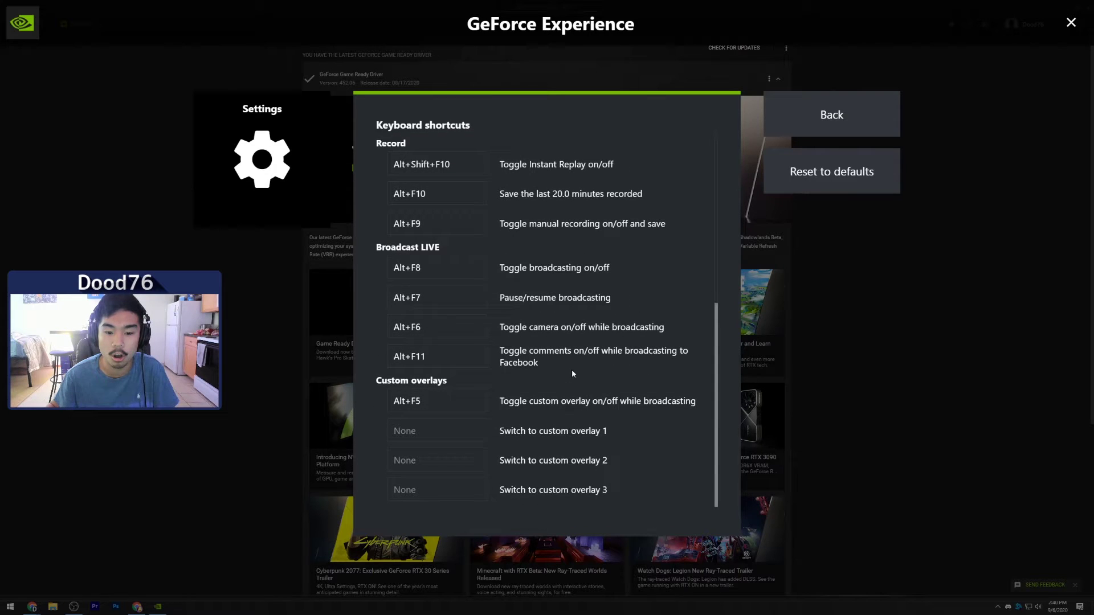
{"action": "scroll", "coordinate": [599, 390], "scroll_direction": "up", "scroll_amount": 5}
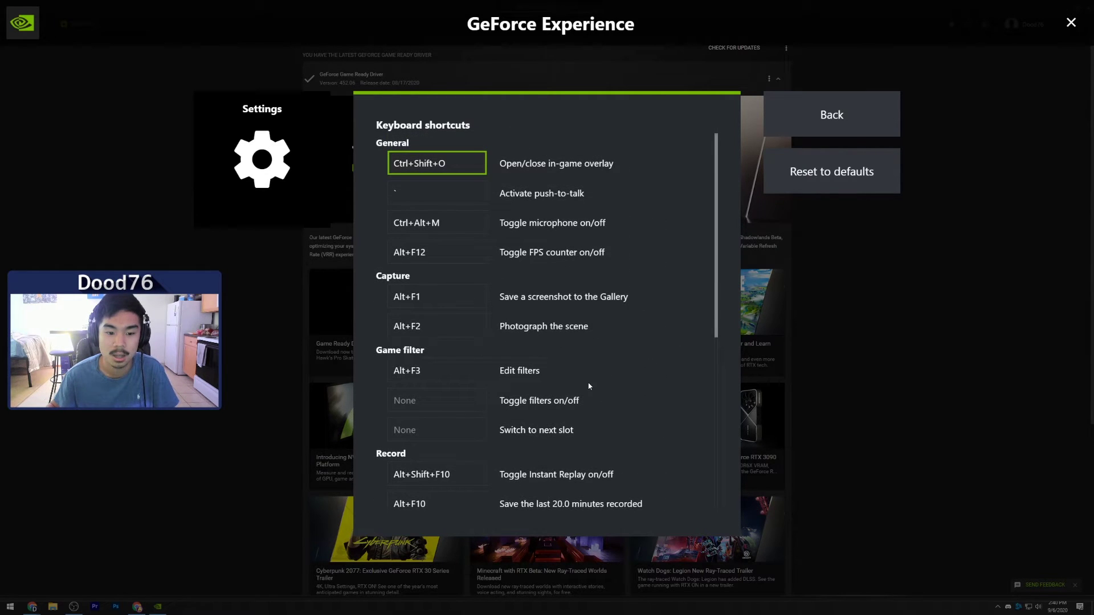
{"action": "scroll", "coordinate": [566, 349], "scroll_direction": "down", "scroll_amount": 2}
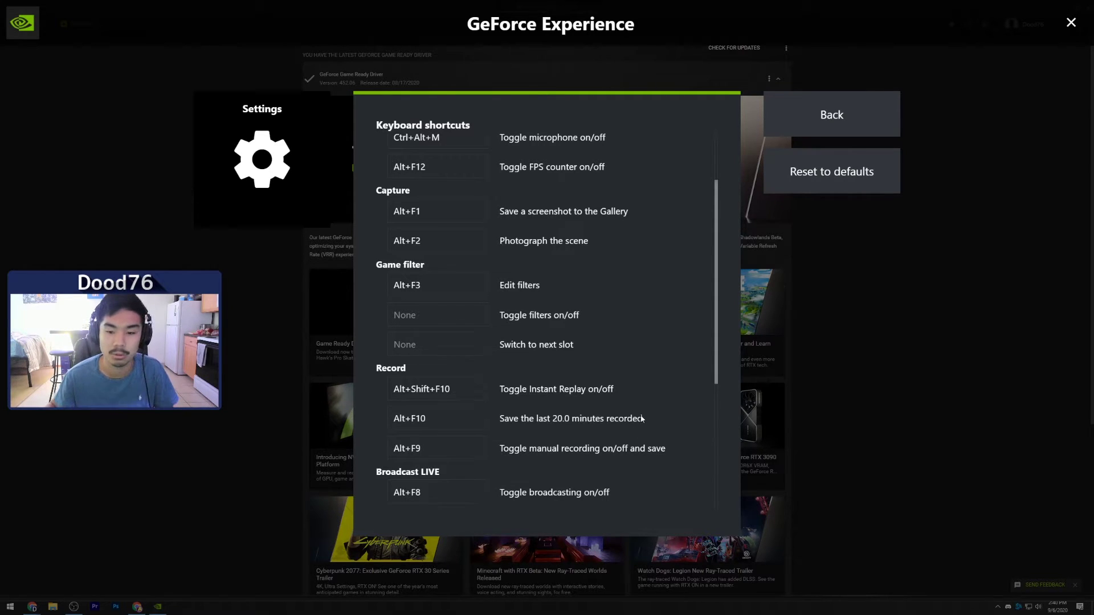
{"action": "scroll", "coordinate": [640, 410], "scroll_direction": "up", "scroll_amount": 2}
{"action": "scroll", "coordinate": [639, 387], "scroll_direction": "down", "scroll_amount": 2}
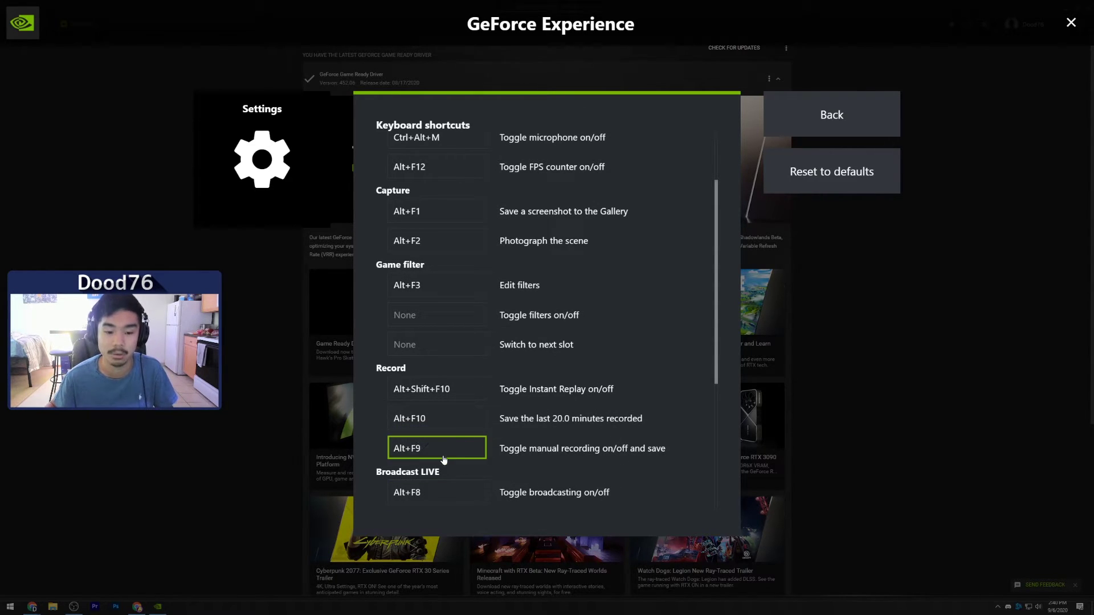
- Confirm in Recordings that videos save to D:\Recordings, then return to the main settings list
{"action": "left_click", "coordinate": [832, 116]}
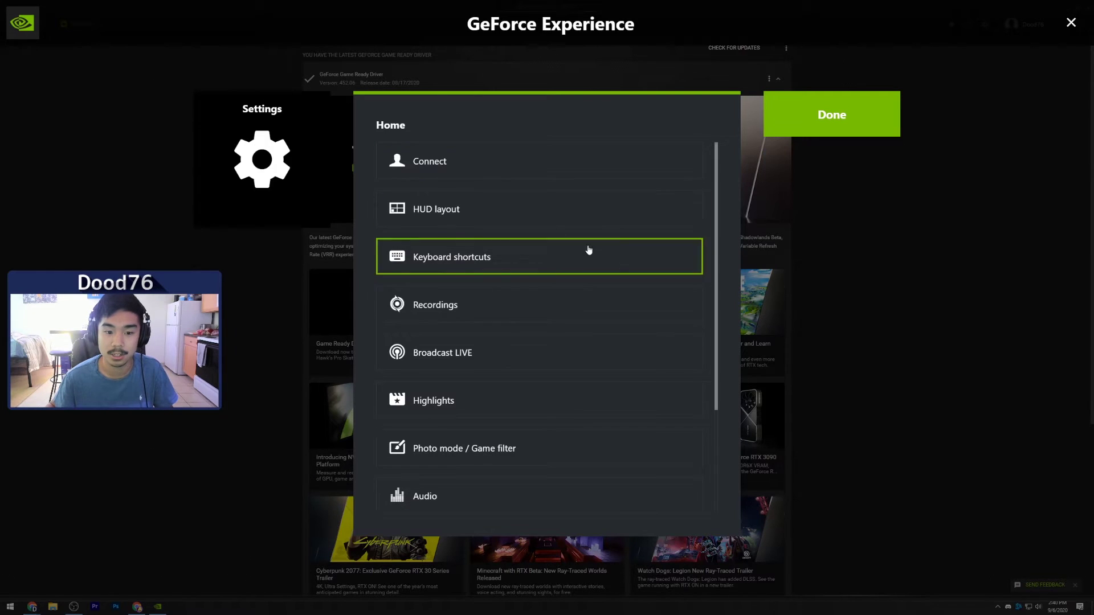
{"action": "scroll", "coordinate": [523, 289], "scroll_direction": "down", "scroll_amount": 2}
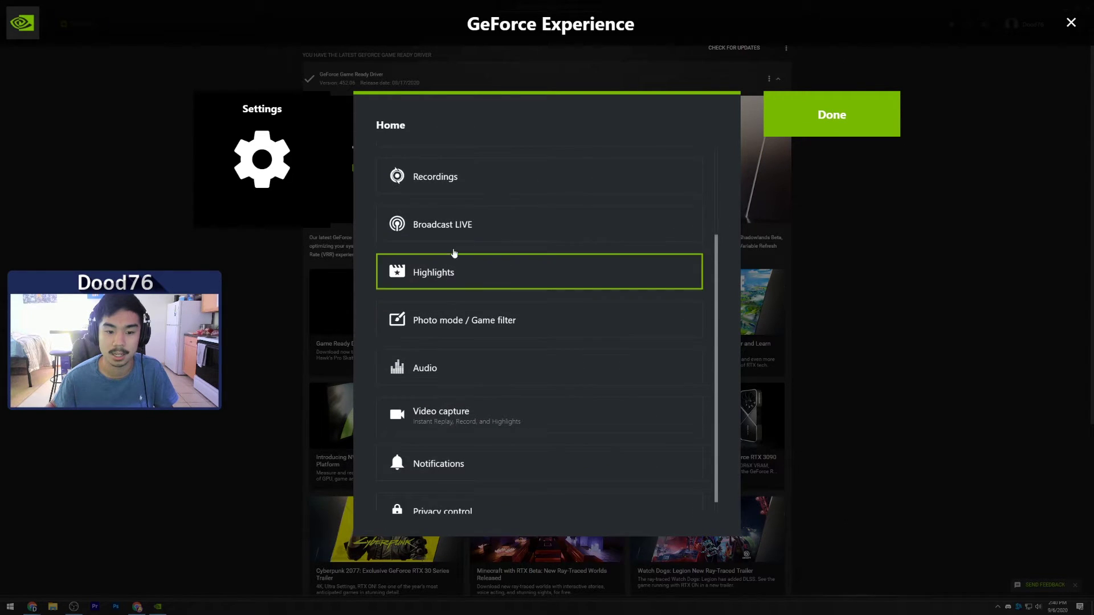
{"action": "scroll", "coordinate": [489, 261], "scroll_direction": "up", "scroll_amount": 2}
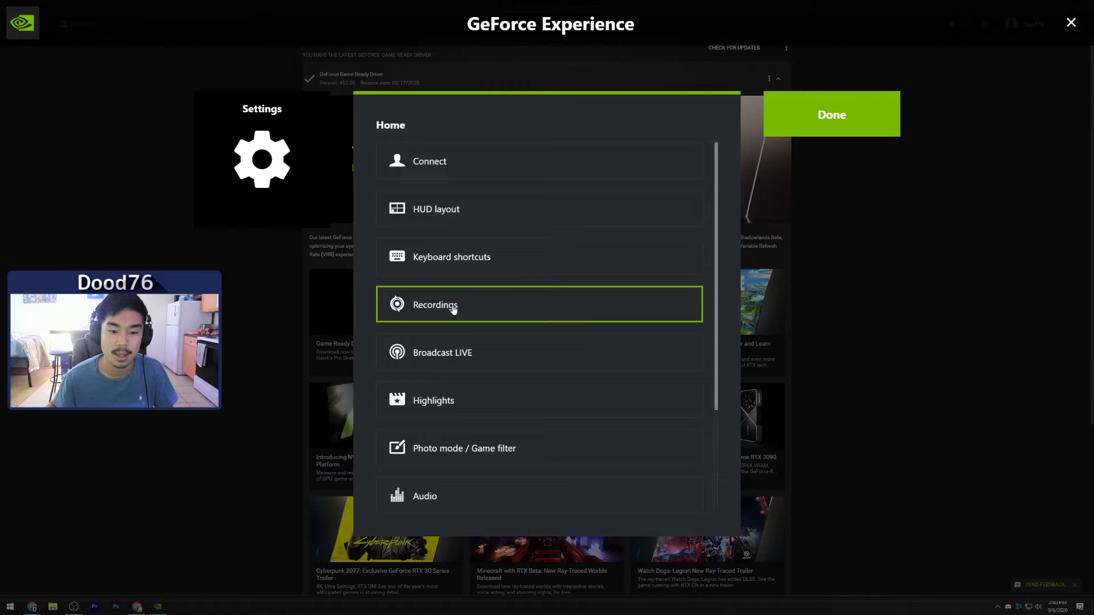
{"action": "left_click", "coordinate": [446, 306]}
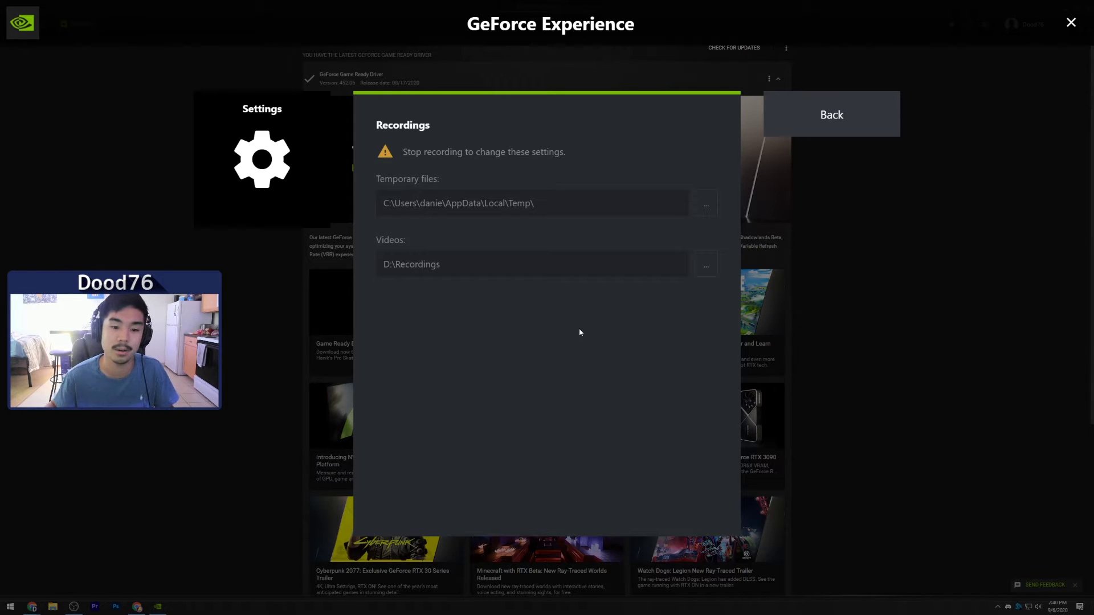
{"action": "left_click", "coordinate": [849, 130]}
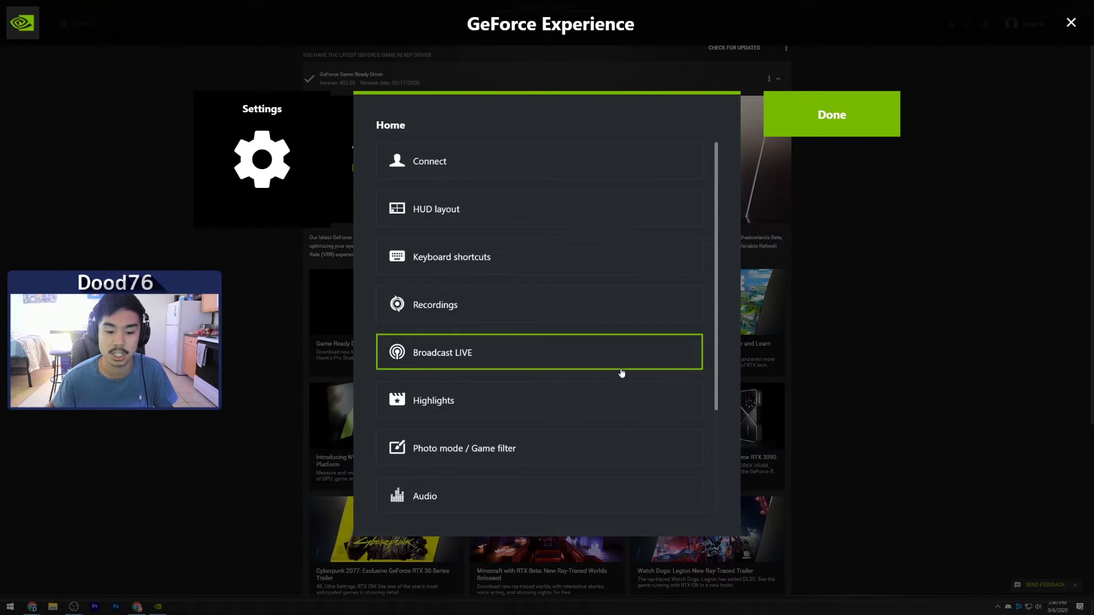
{"action": "scroll", "coordinate": [625, 387], "scroll_direction": "down", "scroll_amount": 3}
{"action": "scroll", "coordinate": [599, 374], "scroll_direction": "up", "scroll_amount": 2}
{"action": "scroll", "coordinate": [595, 364], "scroll_direction": "up", "scroll_amount": 1}
- Check the status indicator and FPS counter position options in HUD layout, then view the Audio settings
{"action": "left_click", "coordinate": [456, 210]}
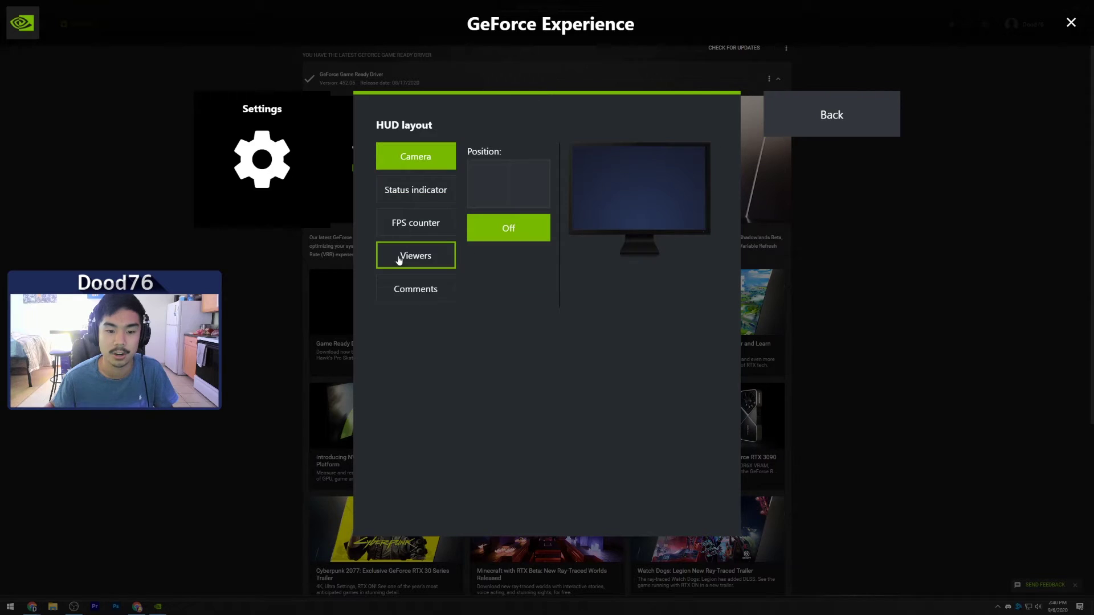
{"action": "left_click", "coordinate": [423, 196]}
{"action": "left_click", "coordinate": [420, 227]}
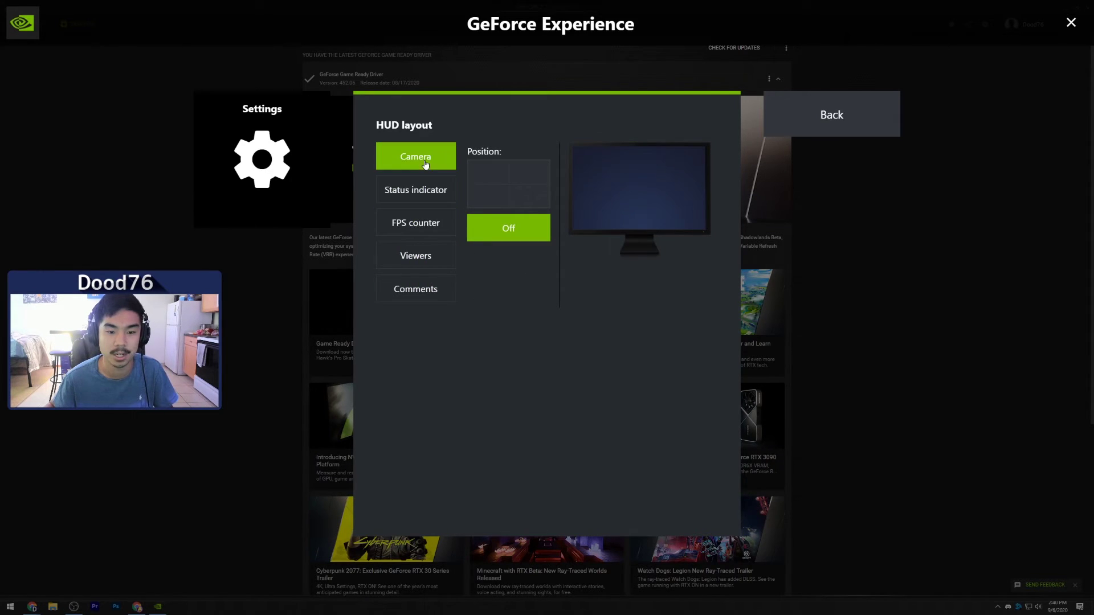
{"action": "left_click", "coordinate": [826, 115]}
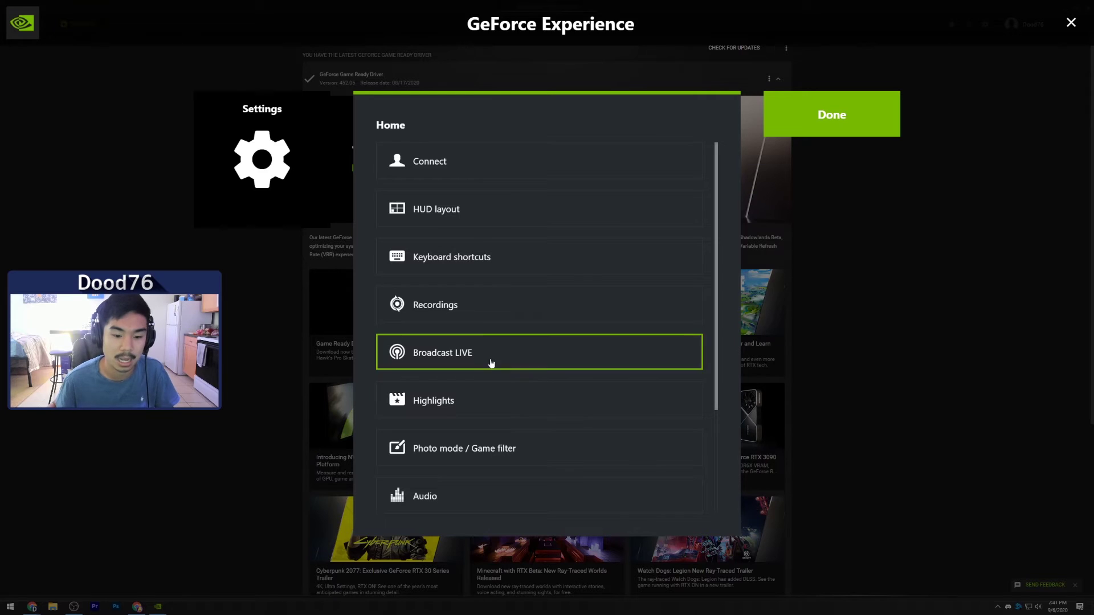
{"action": "scroll", "coordinate": [547, 365], "scroll_direction": "down", "scroll_amount": 3}
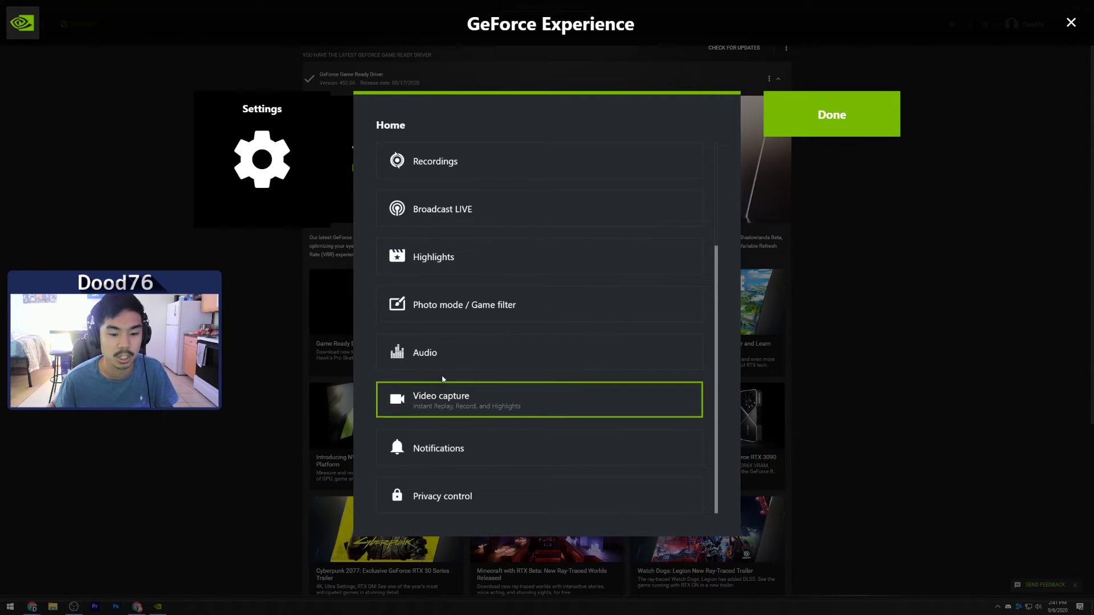
{"action": "left_click", "coordinate": [456, 364]}
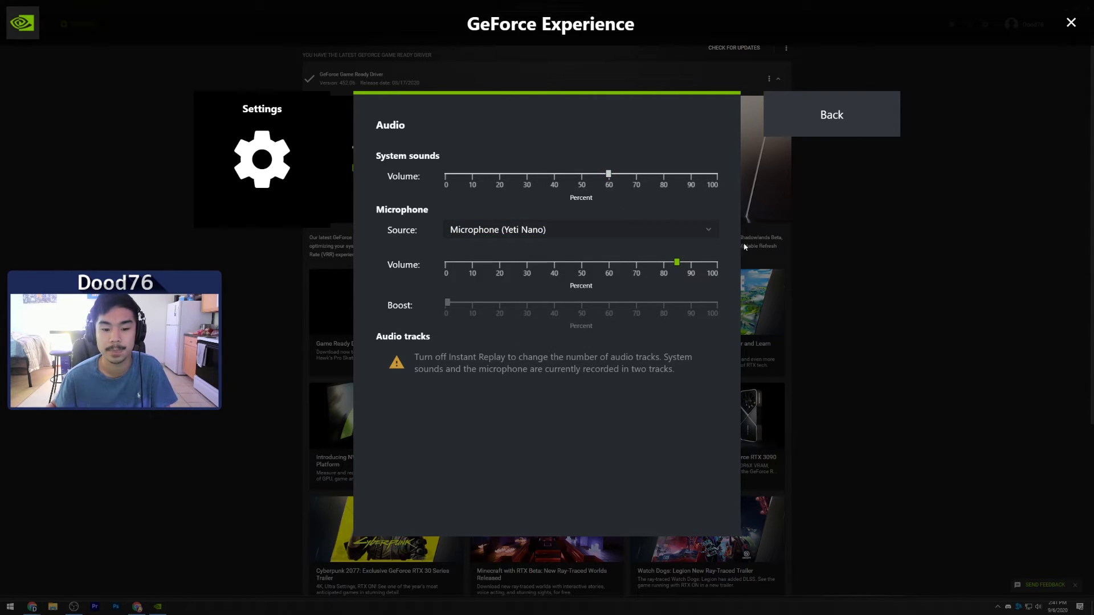
- Close the overlay settings and turn Instant Replay off
{"action": "left_click", "coordinate": [832, 114]}
{"action": "left_click", "coordinate": [832, 114]}
{"action": "left_click", "coordinate": [411, 160]}
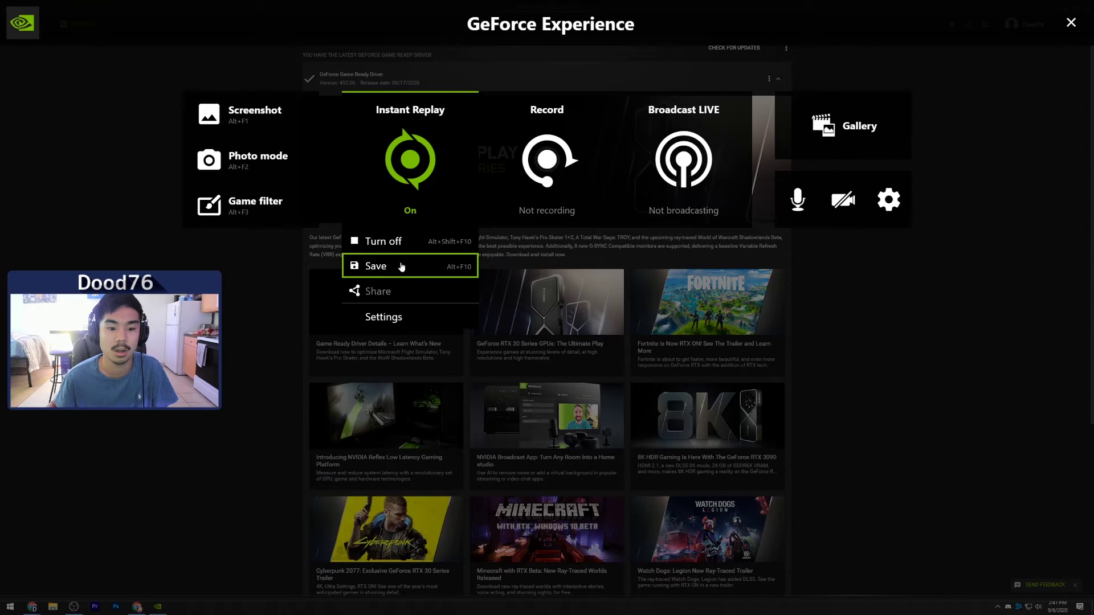
{"action": "left_click", "coordinate": [399, 241]}
- Reopen Audio settings, keep system sounds and microphone as separate tracks, and return to the Home list
{"action": "left_click", "coordinate": [887, 200]}
{"action": "scroll", "coordinate": [542, 379], "scroll_direction": "down", "scroll_amount": 3}
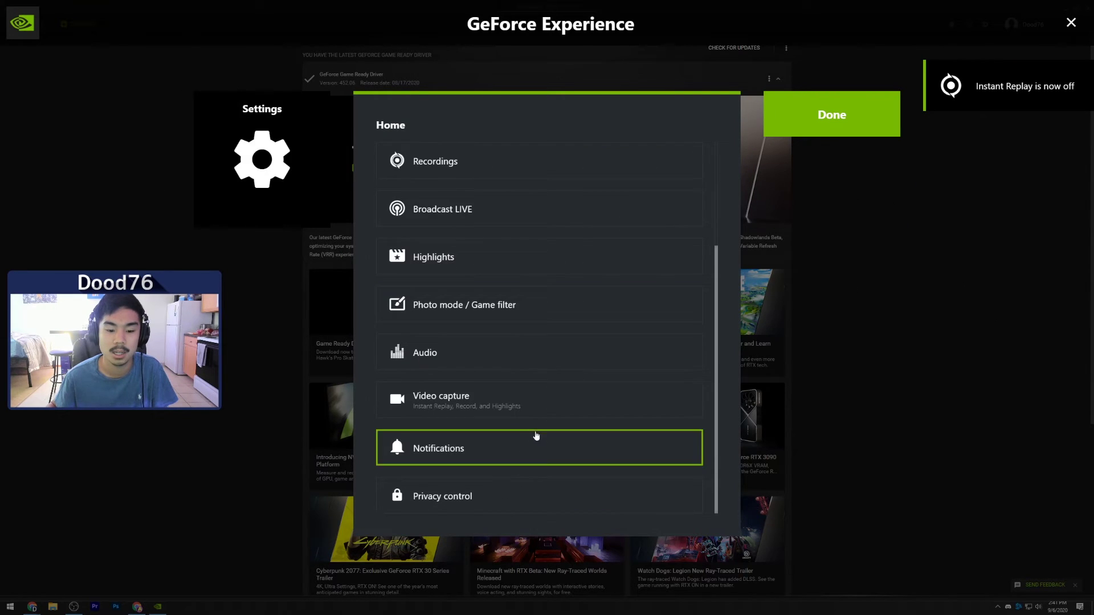
{"action": "left_click", "coordinate": [433, 354]}
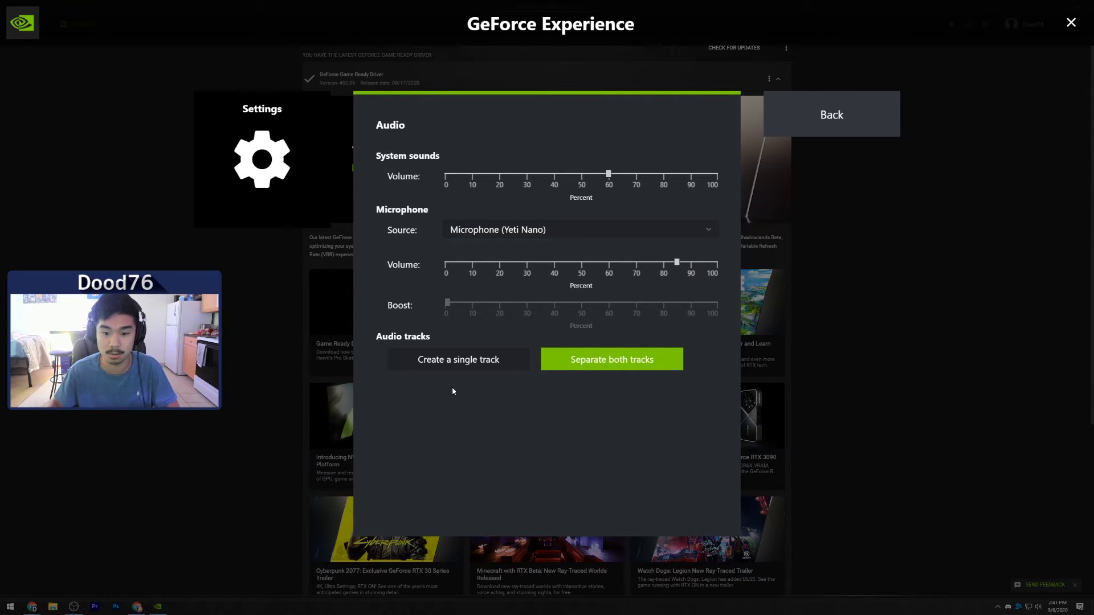
{"action": "left_click", "coordinate": [848, 127]}
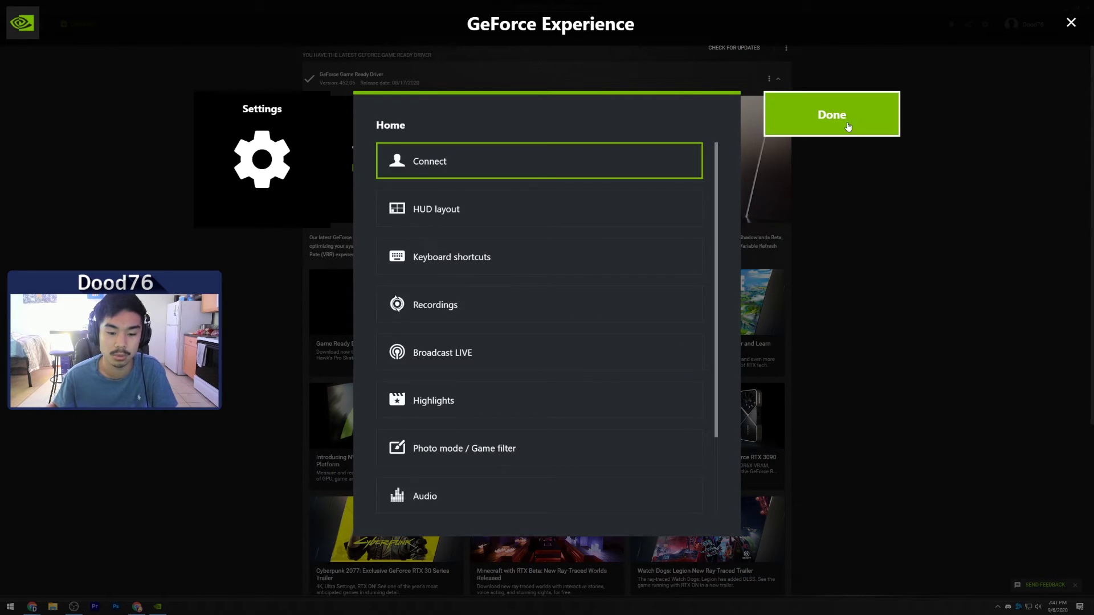
{"action": "scroll", "coordinate": [610, 390], "scroll_direction": "down", "scroll_amount": 3}
{"action": "scroll", "coordinate": [523, 452], "scroll_direction": "up", "scroll_amount": 3}
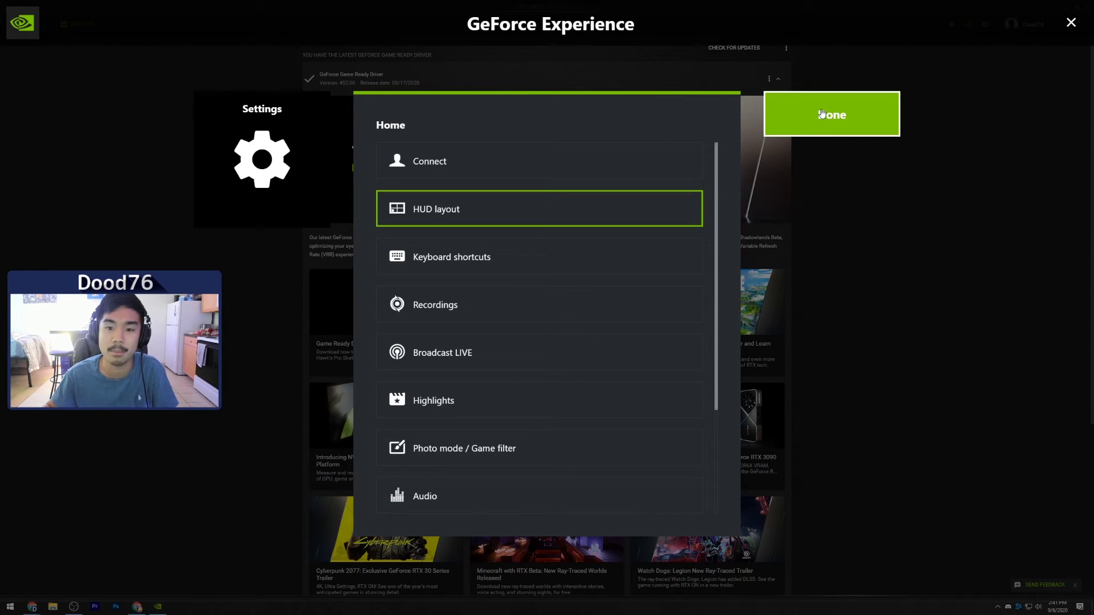
- Close settings, view the Record menu's video capture options, and back out without saving
{"action": "left_click", "coordinate": [821, 114]}
{"action": "left_click", "coordinate": [486, 183]}
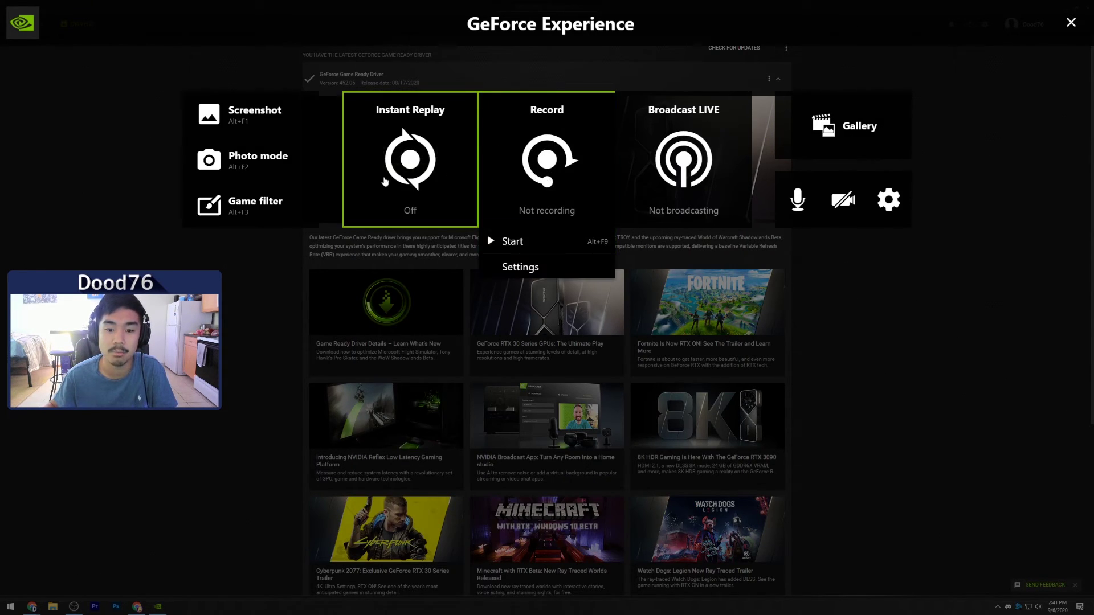
{"action": "left_click", "coordinate": [385, 181]}
{"action": "left_click", "coordinate": [423, 136]}
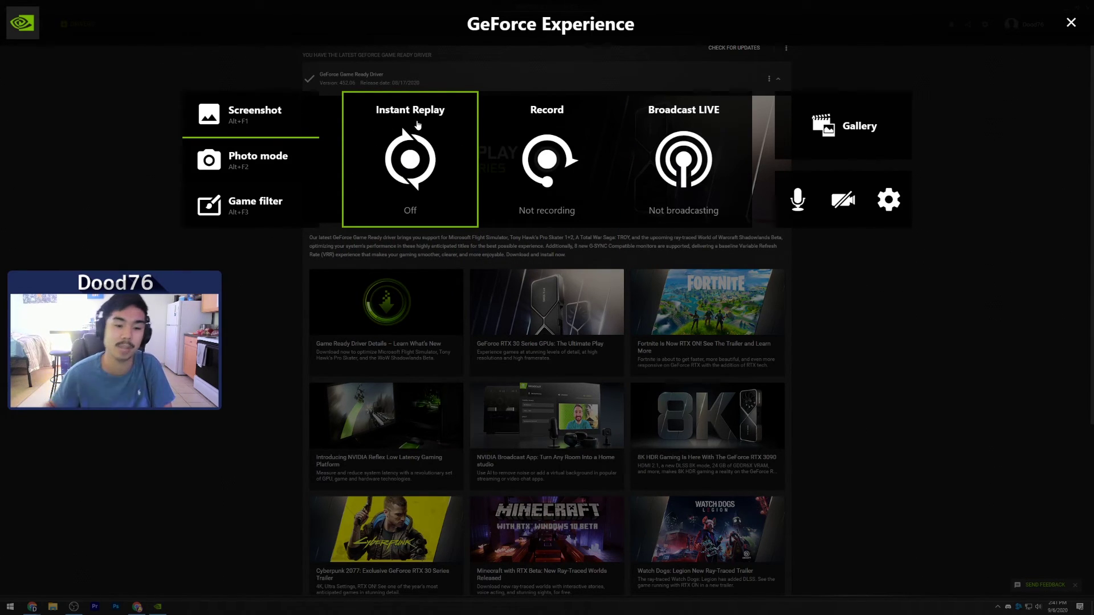
{"action": "left_click", "coordinate": [561, 137]}
{"action": "left_click", "coordinate": [565, 137]}
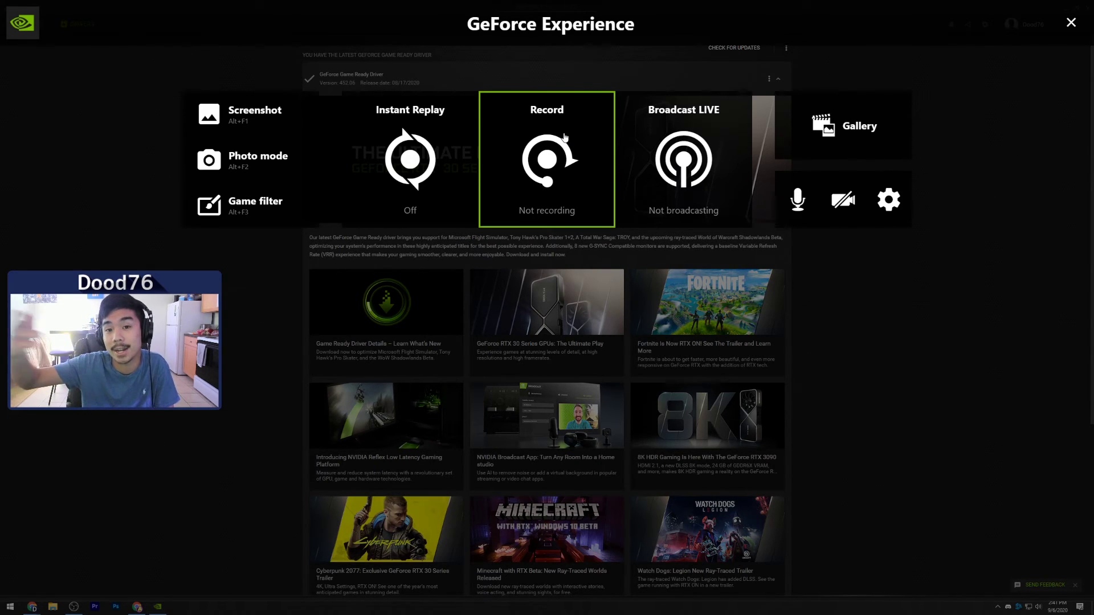
{"action": "left_click", "coordinate": [564, 137]}
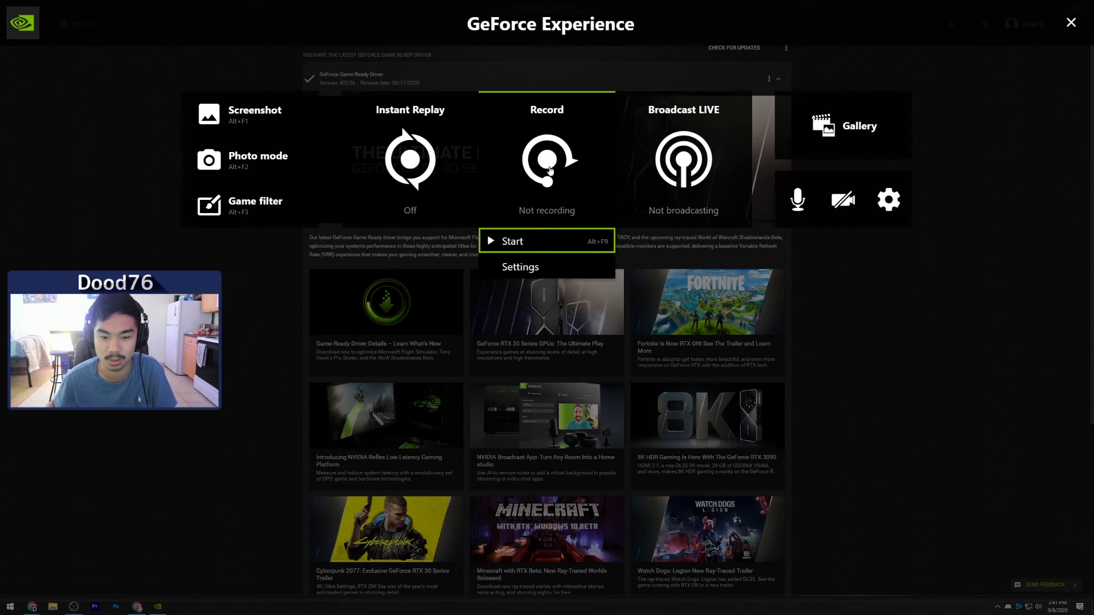
{"action": "left_click", "coordinate": [539, 268]}
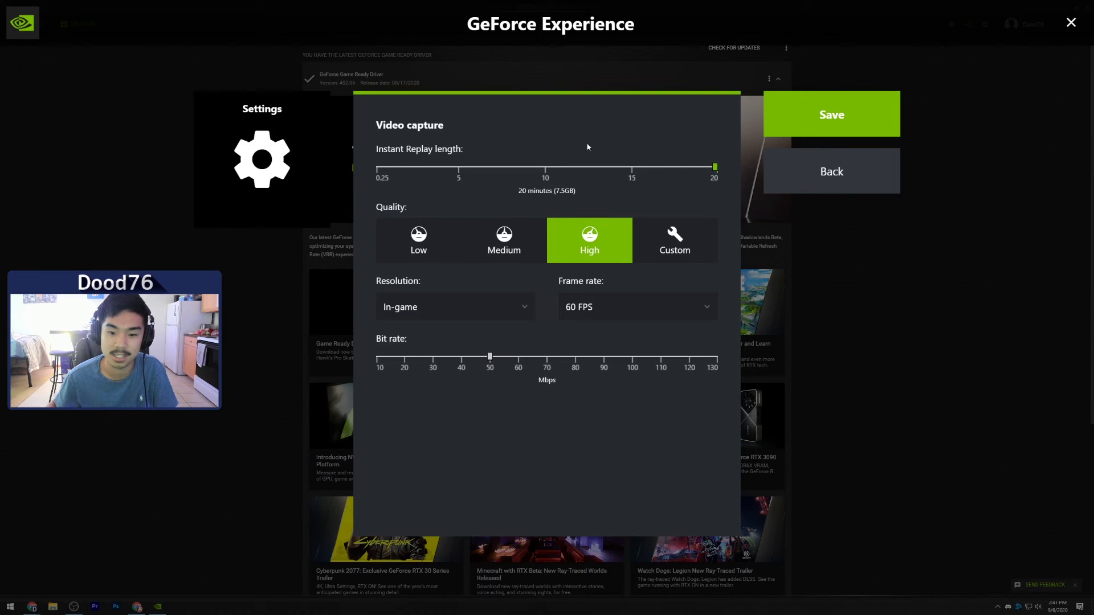
{"action": "left_click", "coordinate": [833, 178]}
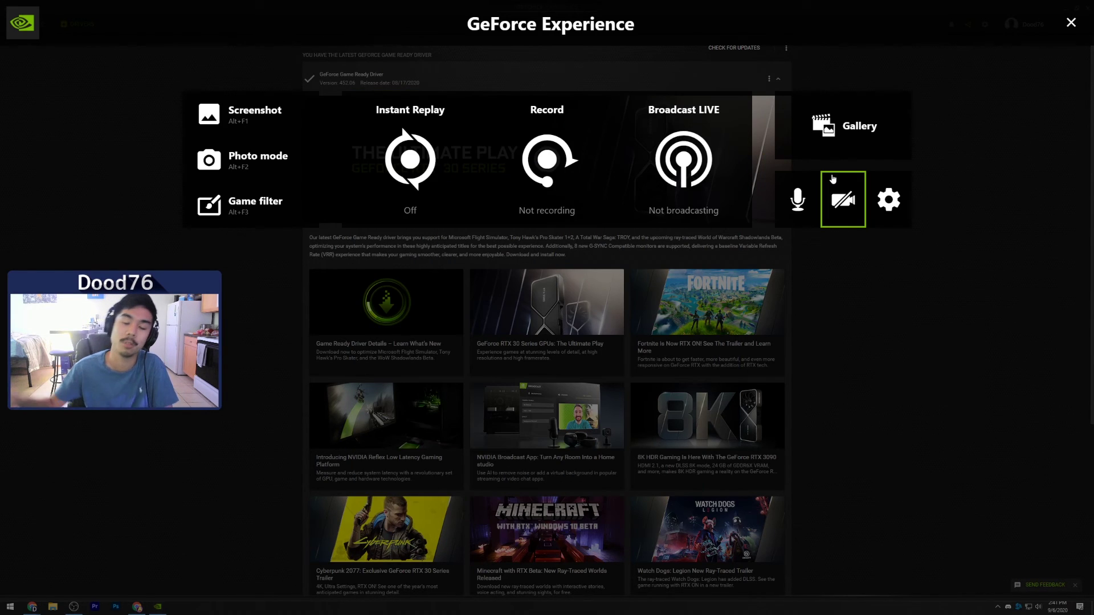